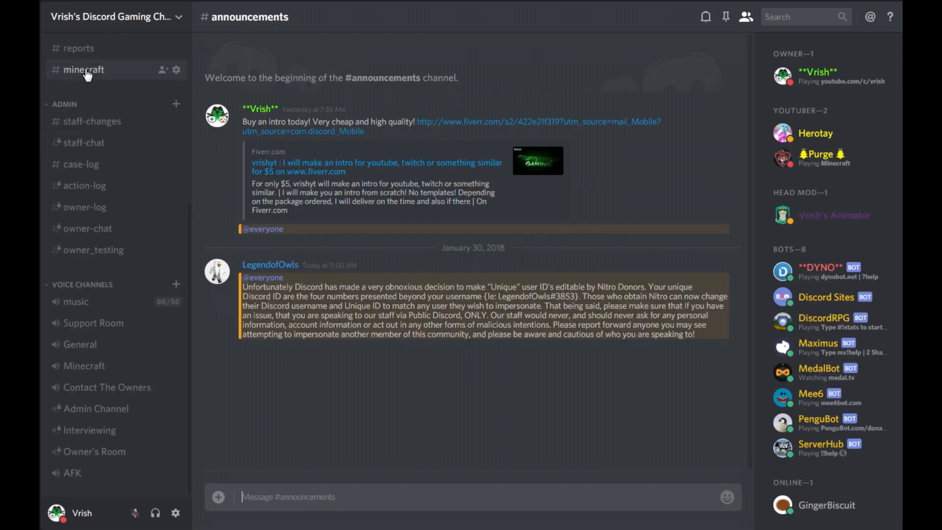
Step: Examine the YouTube bot's upload announcements in the gaming server's video-uploads channel
scroll(119, 131, up, 5)
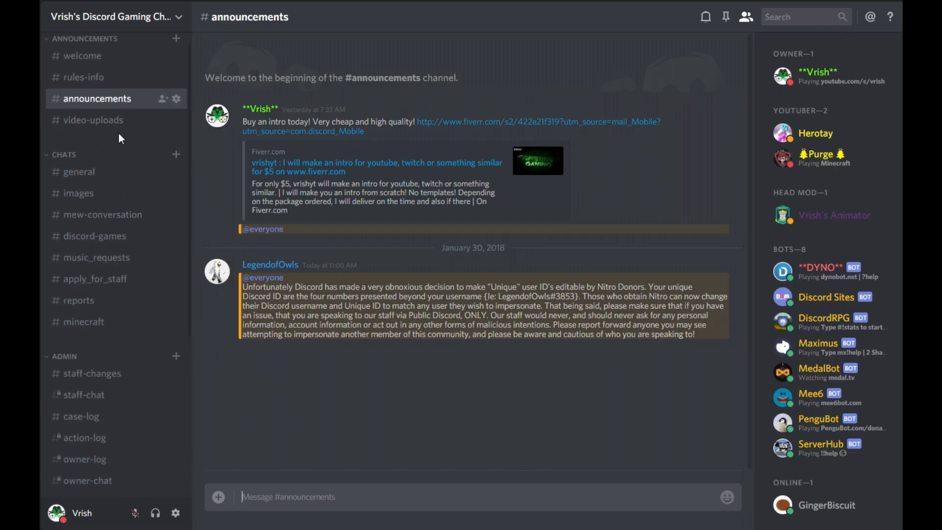
click(96, 137)
scroll(468, 299, up, 10)
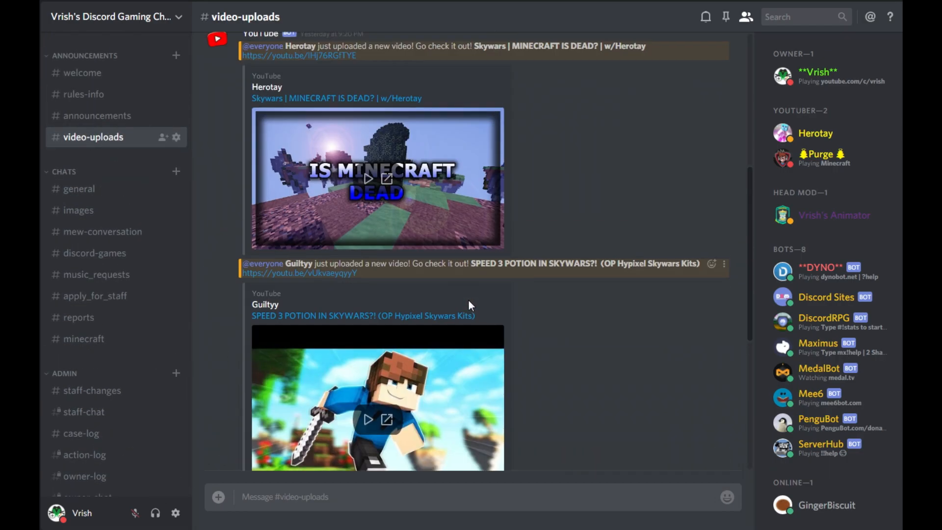
scroll(491, 301, up, 1)
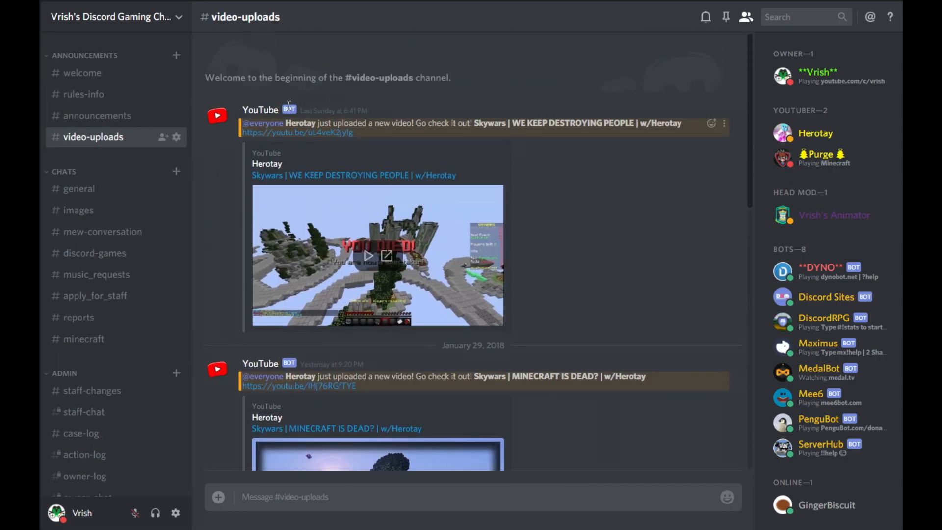
scroll(289, 104, down, 8)
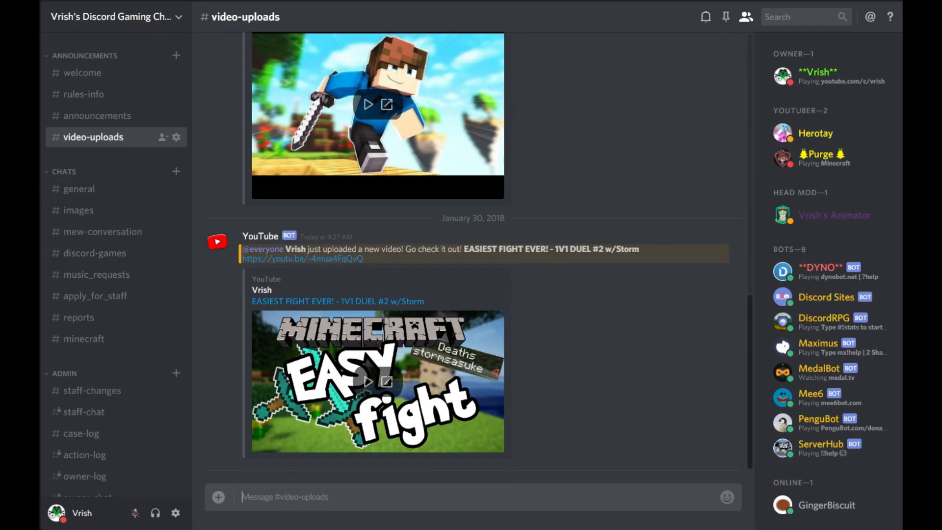
Step: Switch to the Public Discord server and examine the YouTube bot posts in its videoreleases channel
click(19, 192)
scroll(647, 299, up, 5)
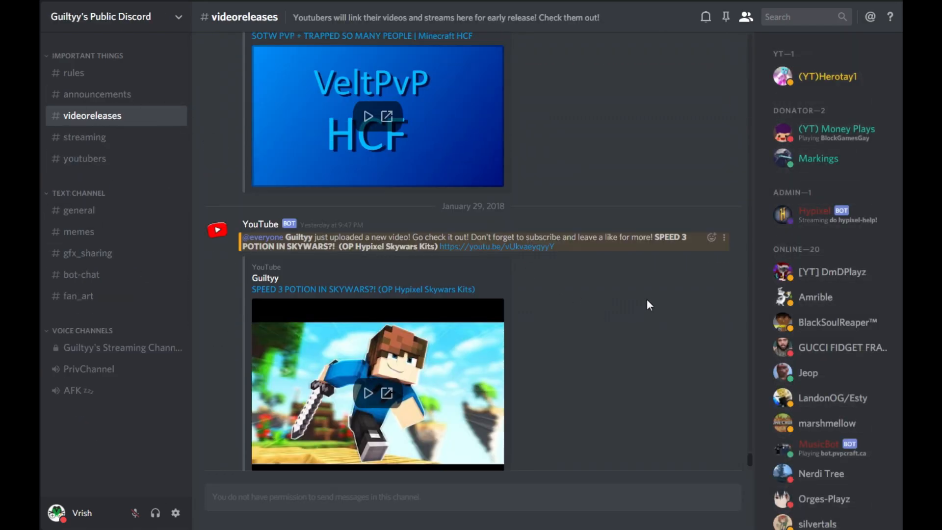
scroll(625, 295, down, 5)
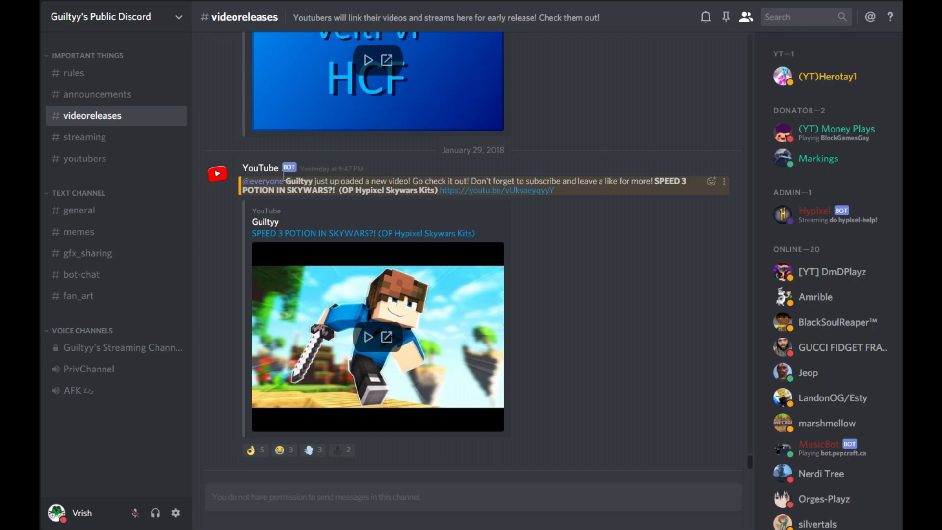
Step: Examine the bot's video posts in Pleb Lounge's videoreleases channel and return to the gaming server's video-uploads channel
click(20, 238)
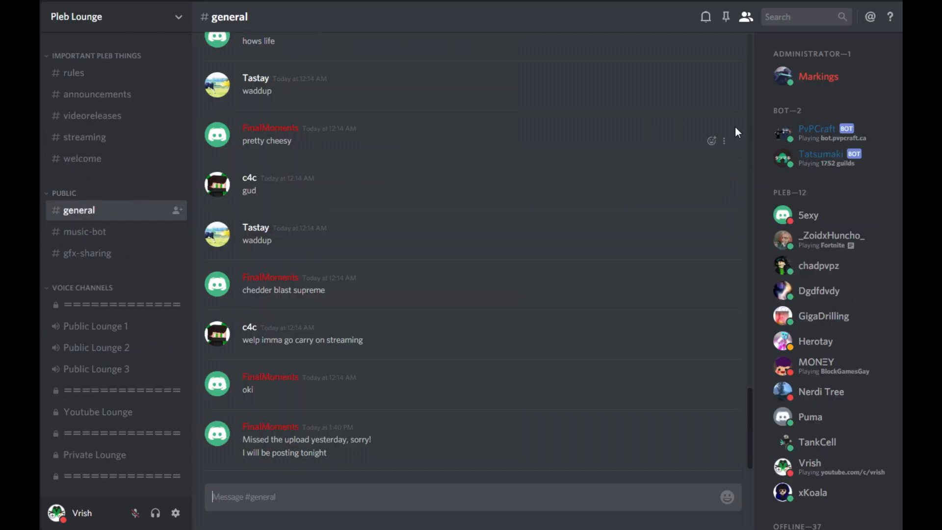
scroll(436, 196, up, 3)
scroll(269, 167, down, 3)
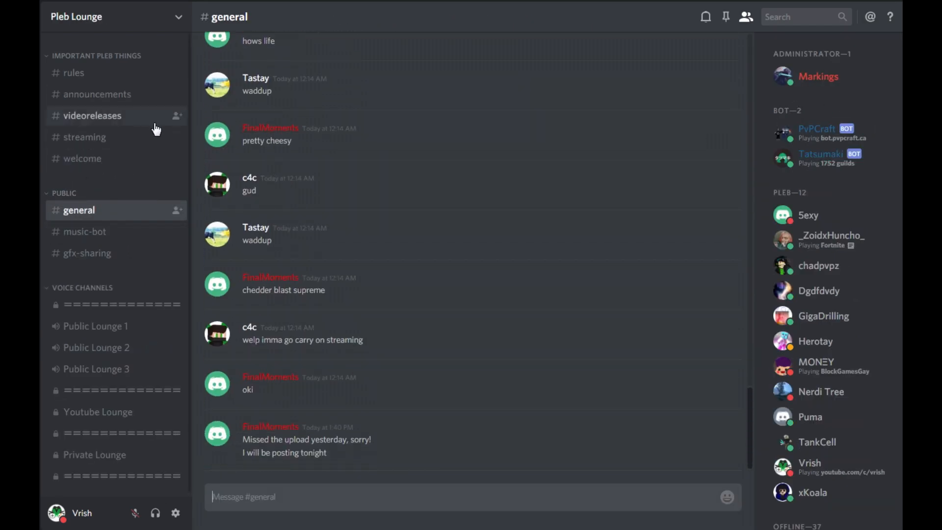
click(99, 120)
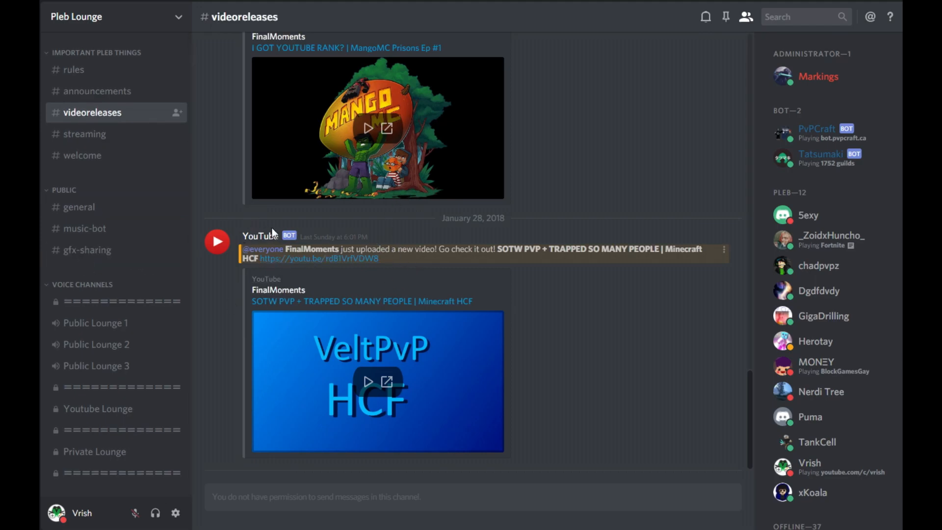
scroll(131, 116, down, 1)
click(19, 120)
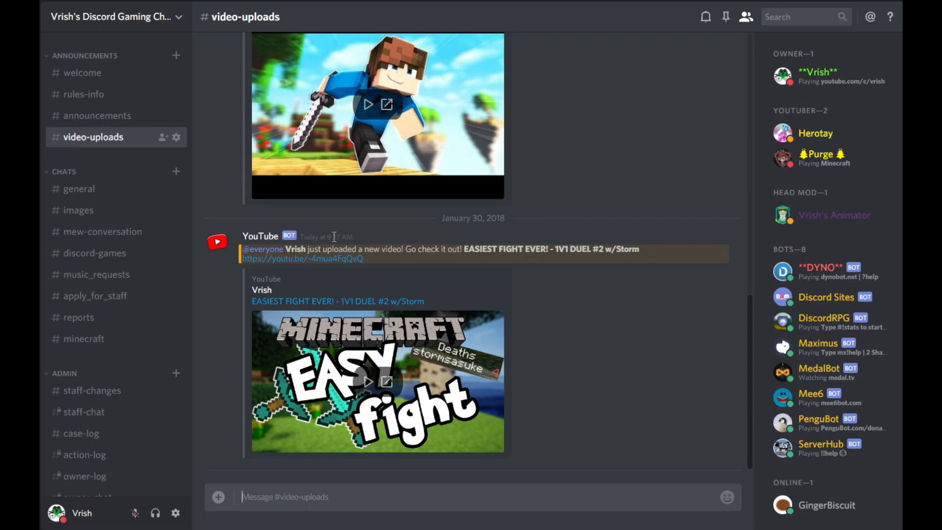
Step: Create a text channel named videouploads in the Dev Server and open it
click(20, 81)
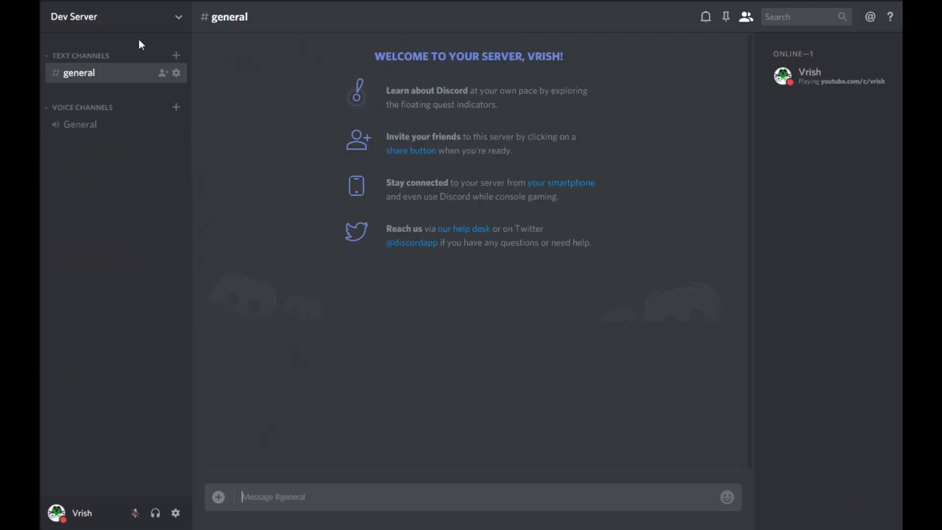
click(176, 55)
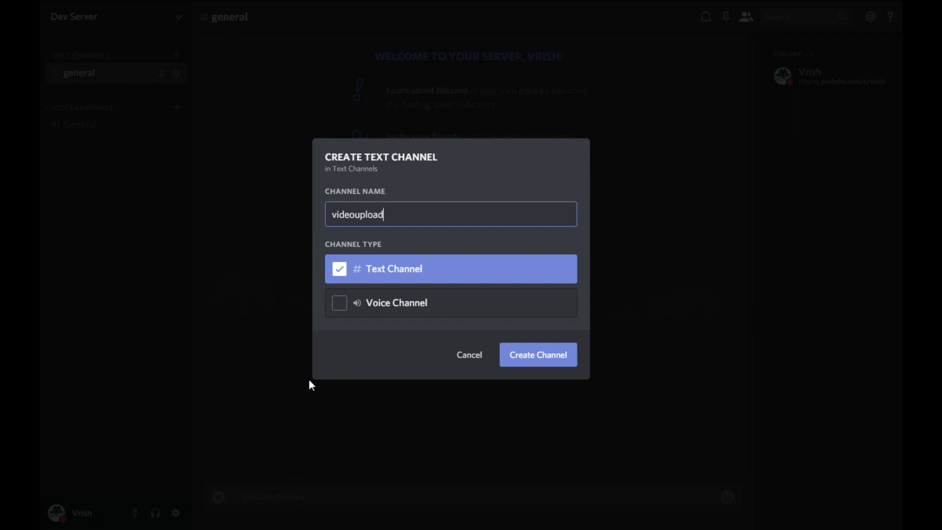
click(574, 346)
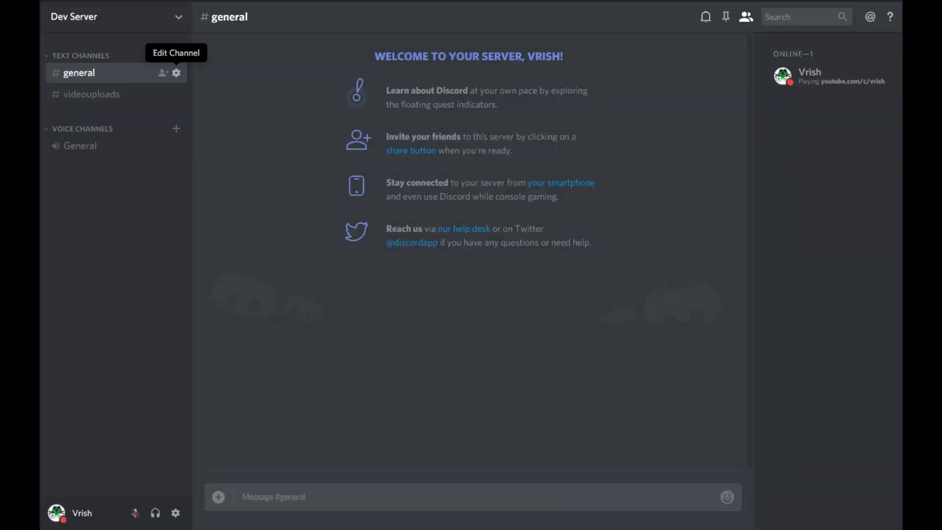
click(117, 96)
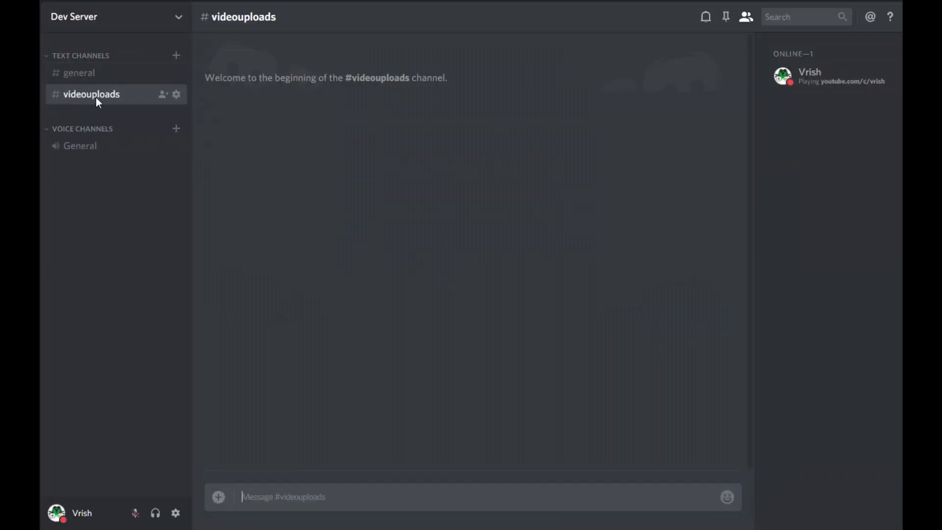
Step: Add a new role named Admin in the Dev Server's settings
click(167, 11)
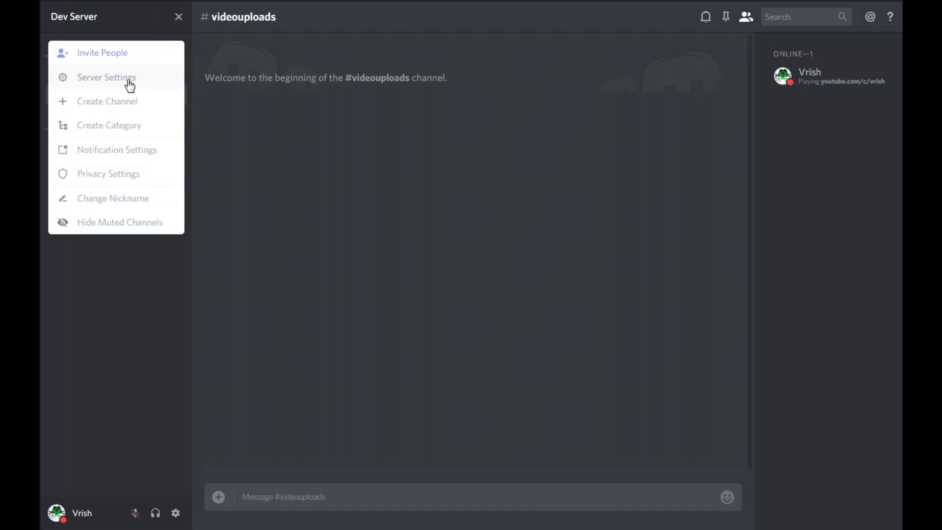
click(182, 71)
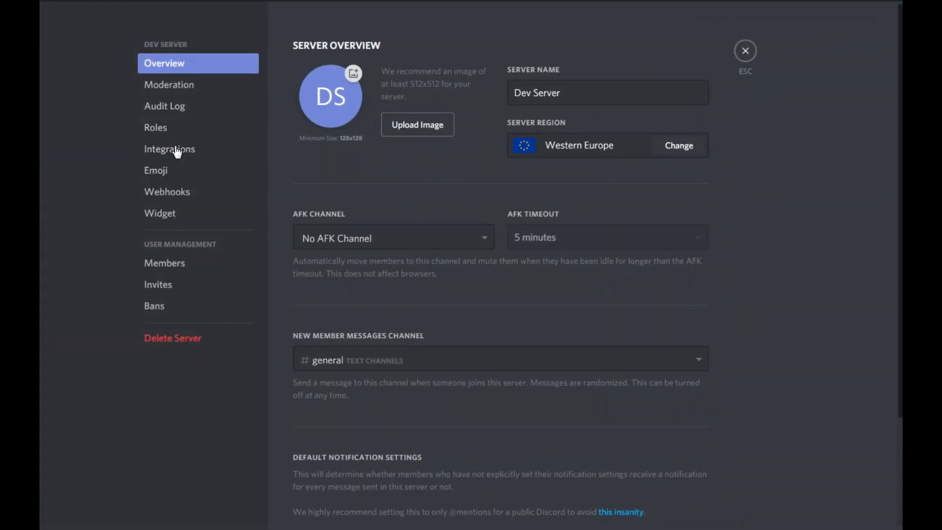
click(245, 137)
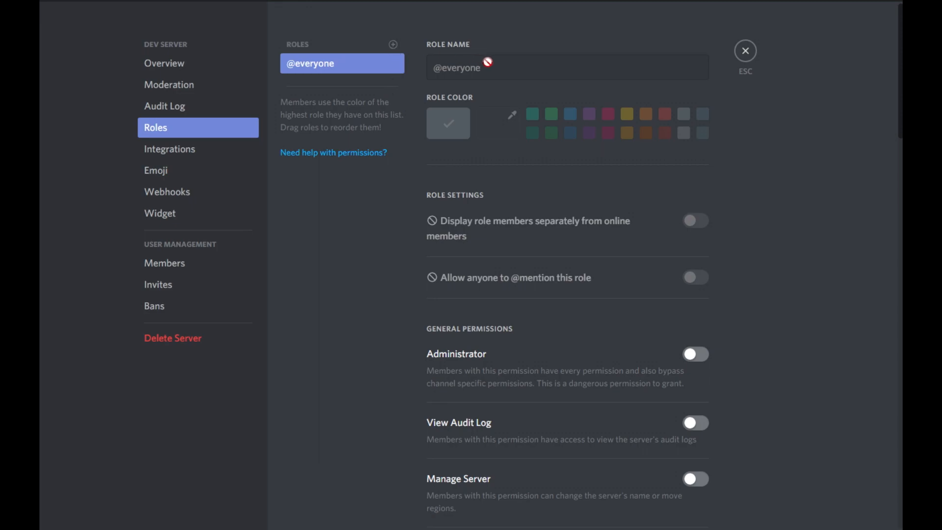
text(Admus)
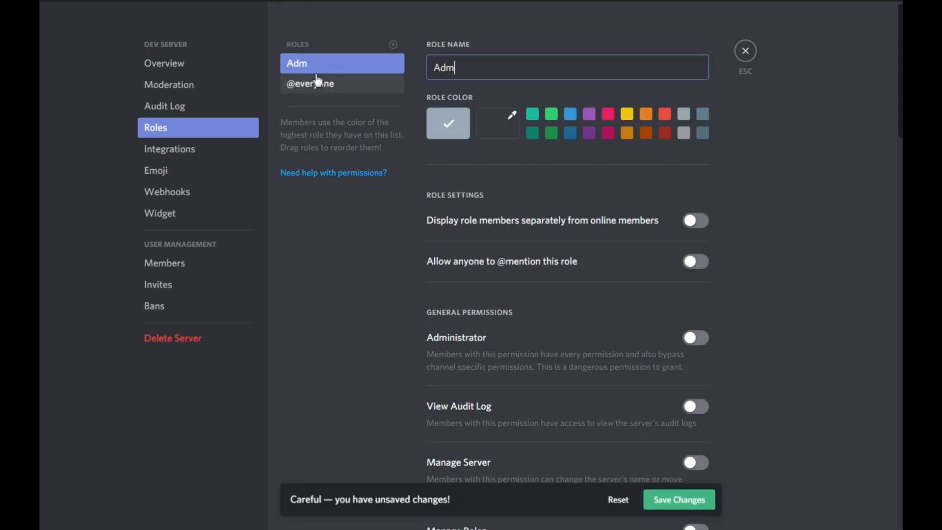
key(BackSpace)
key(BackSpace)
text(in)
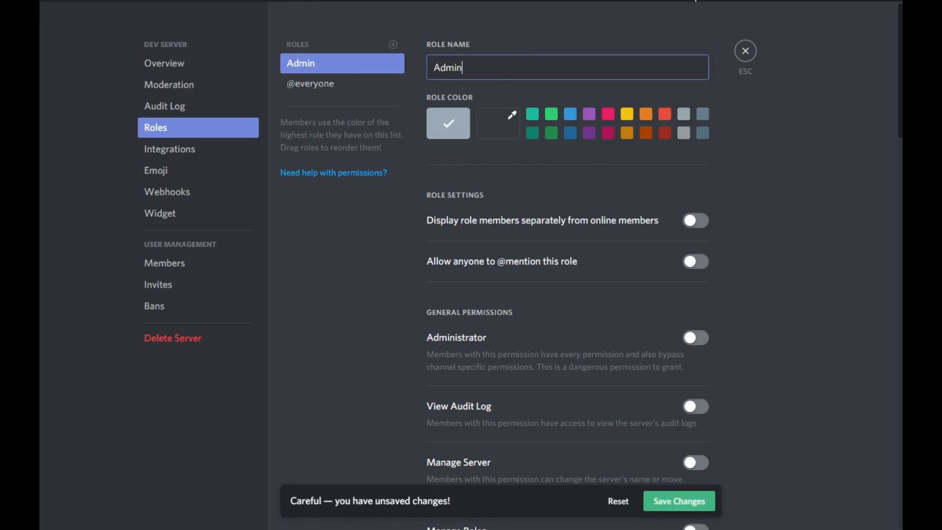
Step: Grant the Admin role the Administrator permission and save the role changes
click(713, 353)
scroll(781, 344, down, 10)
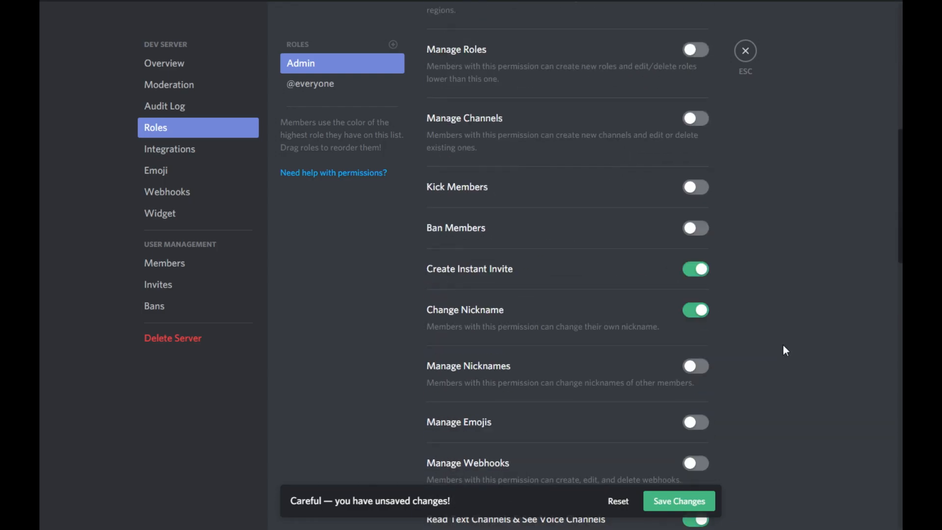
scroll(765, 349, down, 2)
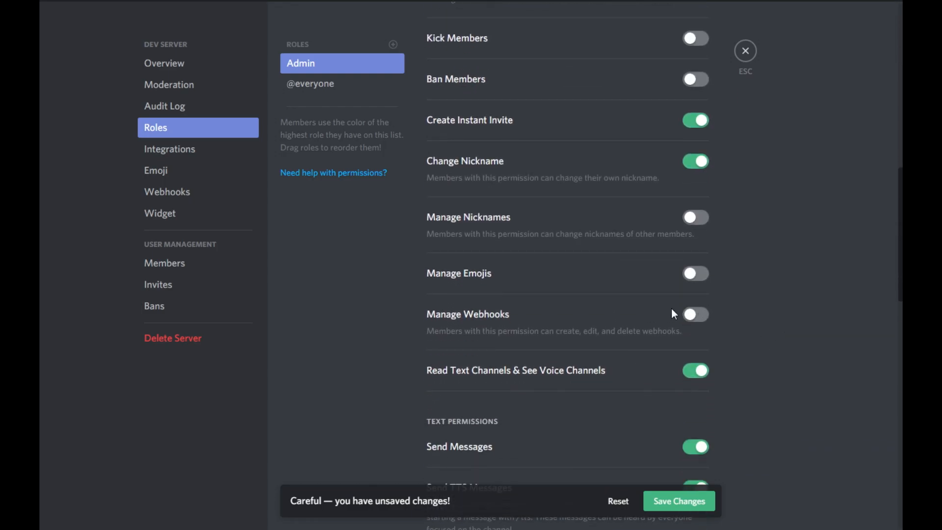
scroll(711, 335, up, 12)
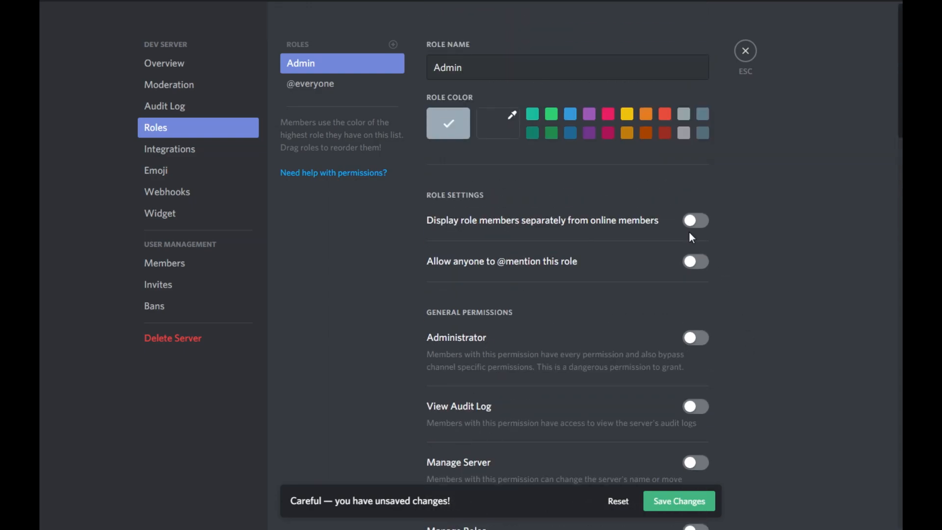
click(702, 340)
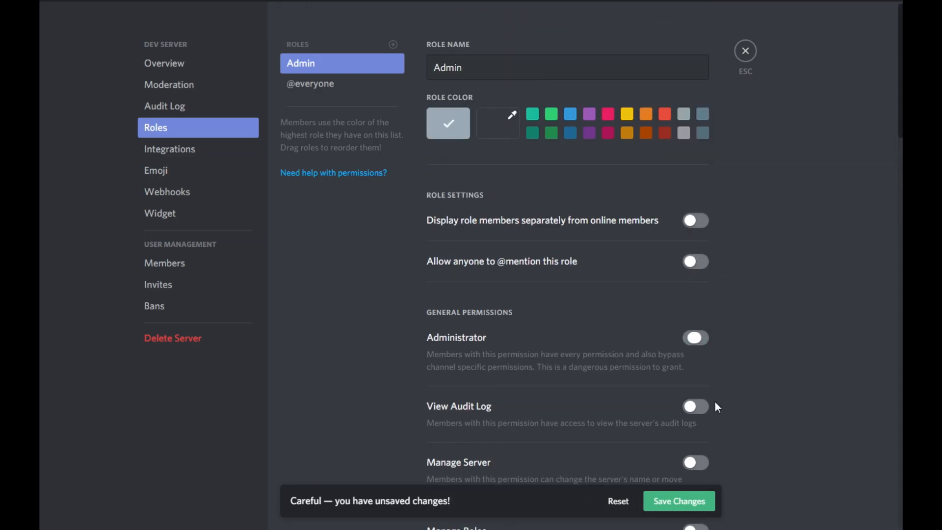
click(681, 502)
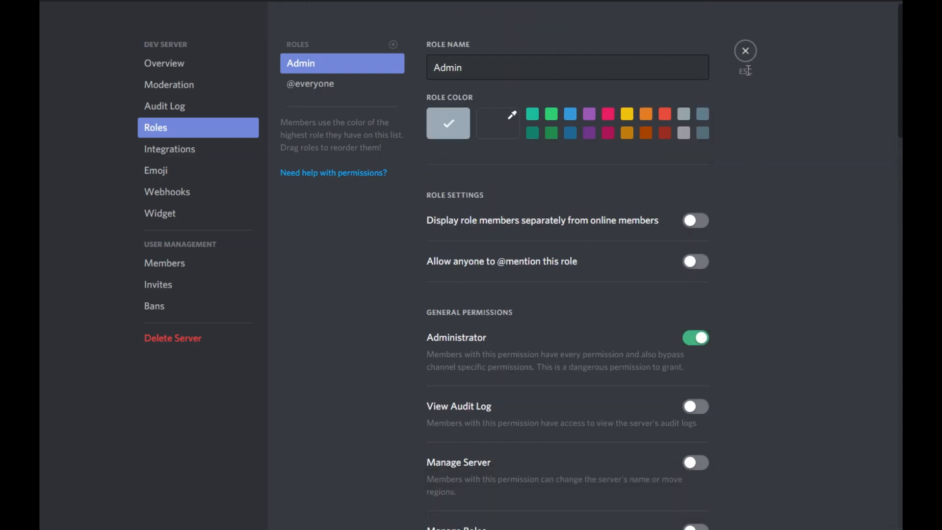
Step: Leave the server settings and assign the Admin role to your own account in the member list
click(745, 52)
right_click(815, 88)
mouse_move(737, 196)
click(833, 117)
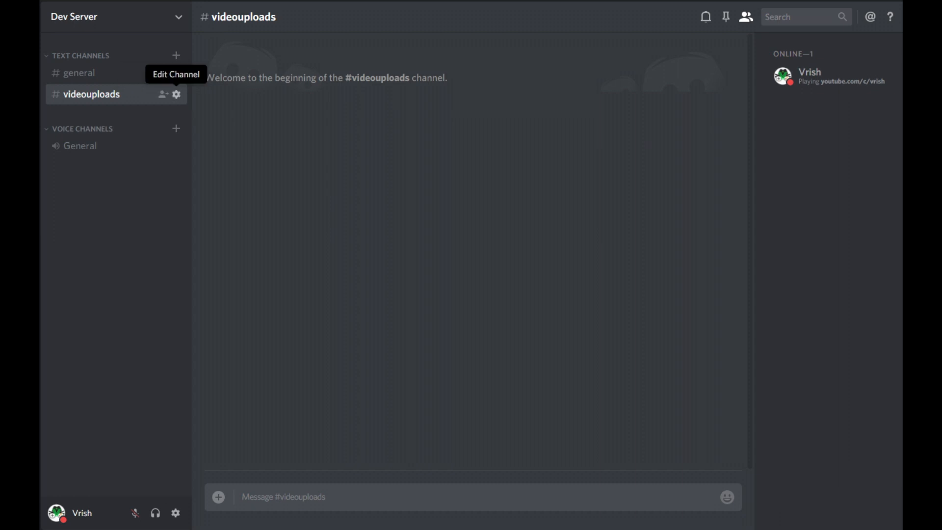
Step: Create a webhook named YouTube for the videouploads channel and copy its webhook URL
click(176, 94)
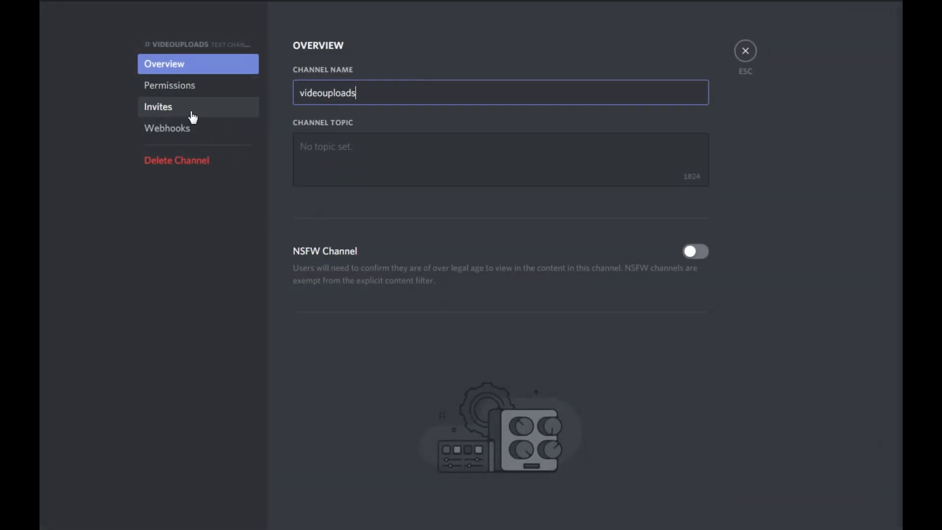
click(189, 128)
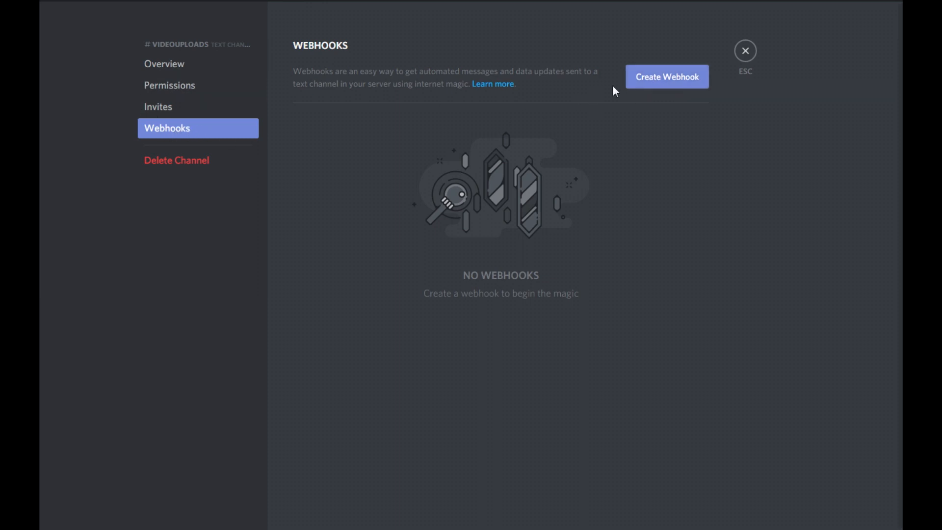
click(638, 78)
drag(382, 128, 334, 131)
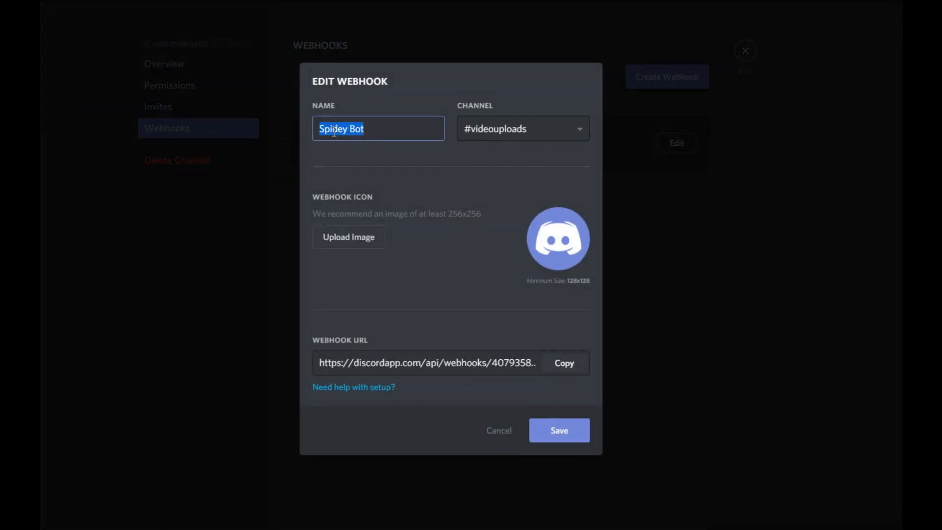
text(YouTube)
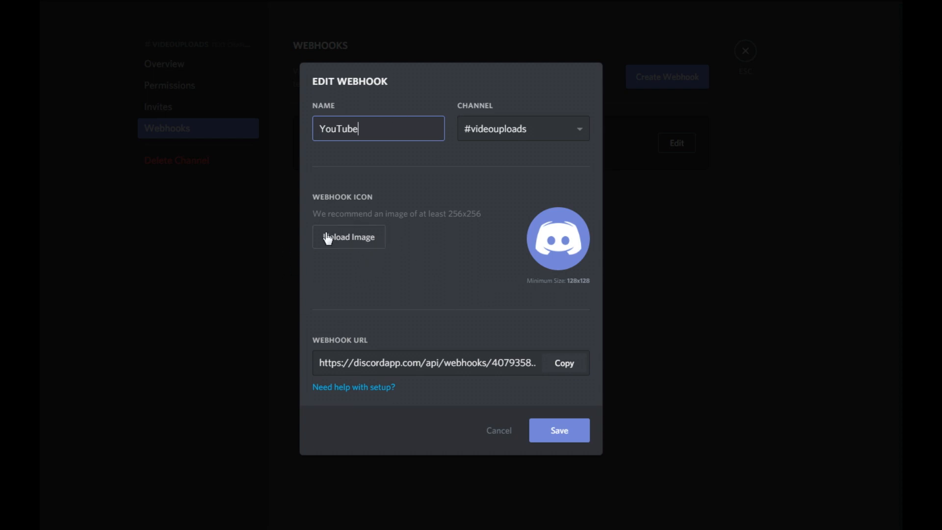
click(587, 426)
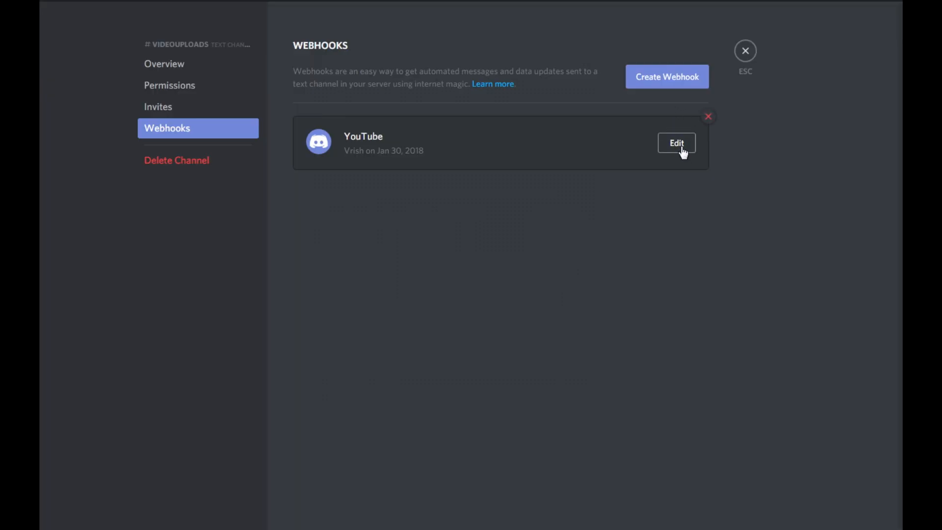
click(677, 142)
click(563, 363)
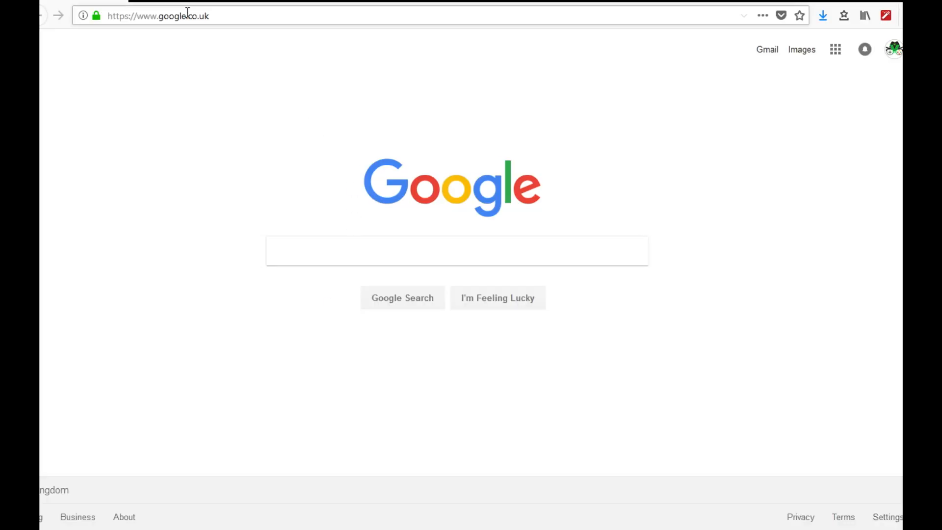
Step: Switch to the web browser, search Google for ifttt and open the IFTTT website from the results
click(264, 15)
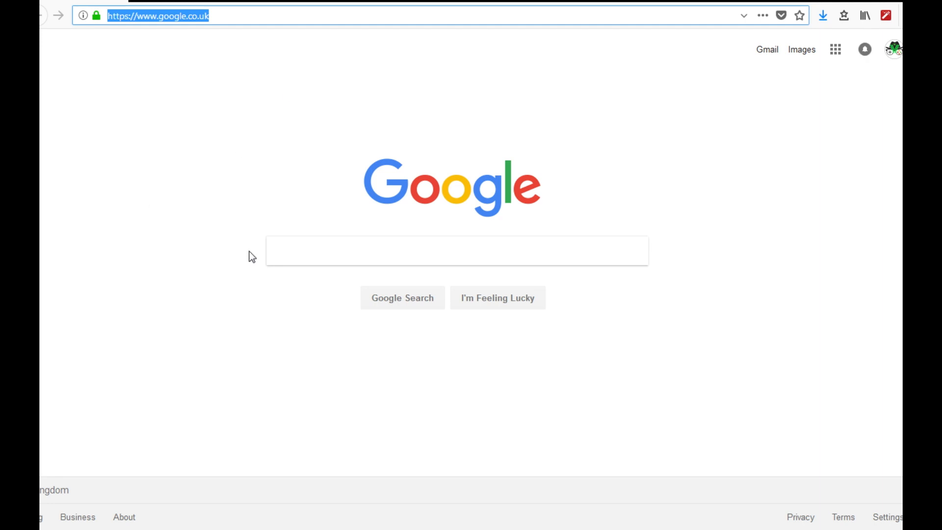
click(303, 245)
key(Return)
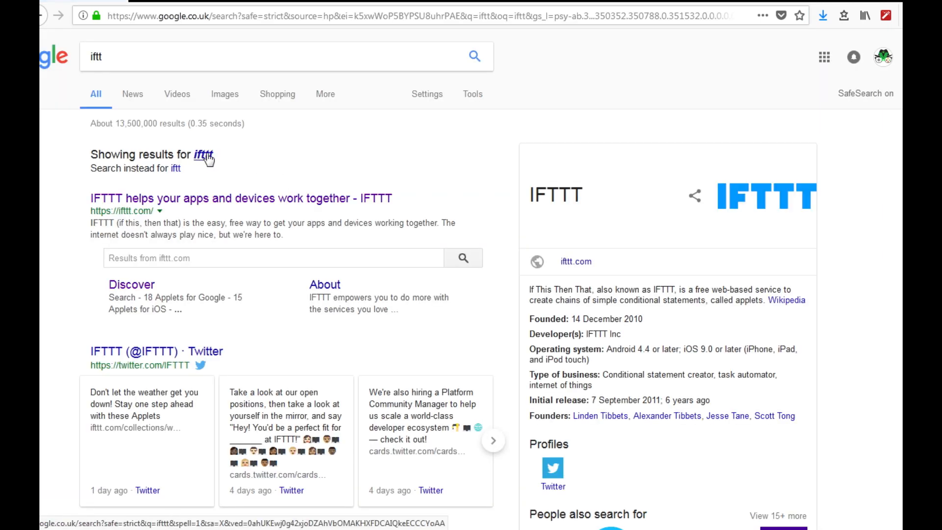
click(205, 155)
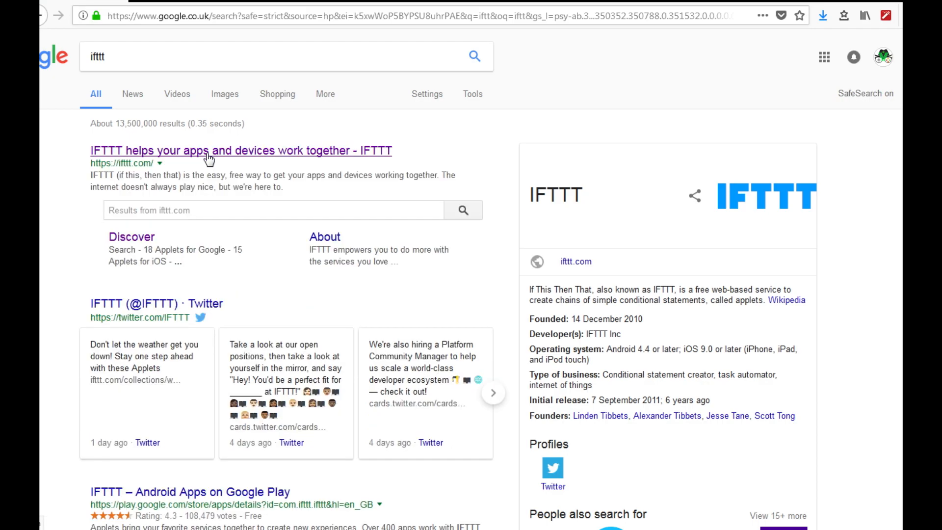
click(208, 153)
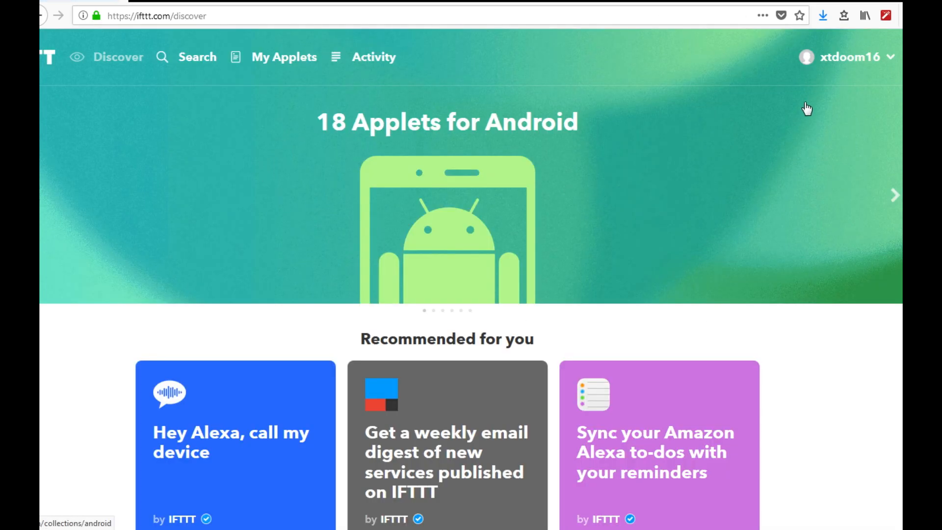
Step: Sign out of the current IFTTT account and view the page with the sign-up options
click(844, 59)
click(853, 146)
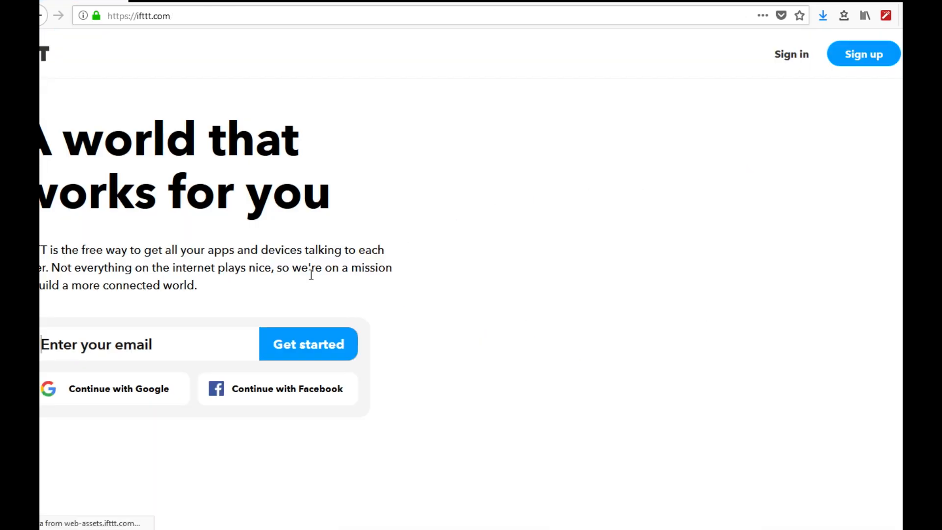
scroll(248, 200, down, 1)
scroll(249, 200, up, 1)
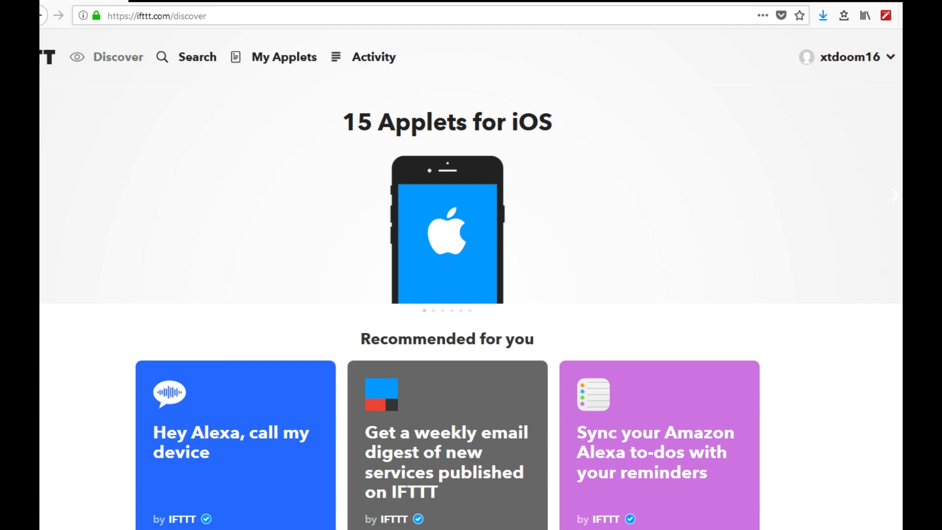
Step: Open the account's own applets on IFTTT and look through the existing YouTube-to-Discord applets
click(878, 57)
click(873, 59)
scroll(726, 143, down, 2)
scroll(719, 143, up, 2)
click(284, 62)
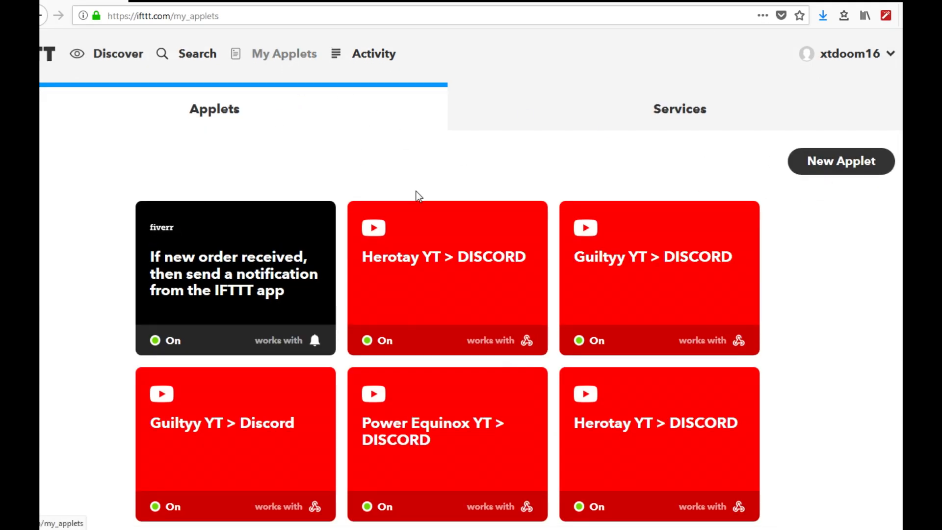
scroll(564, 293, down, 6)
scroll(515, 326, up, 4)
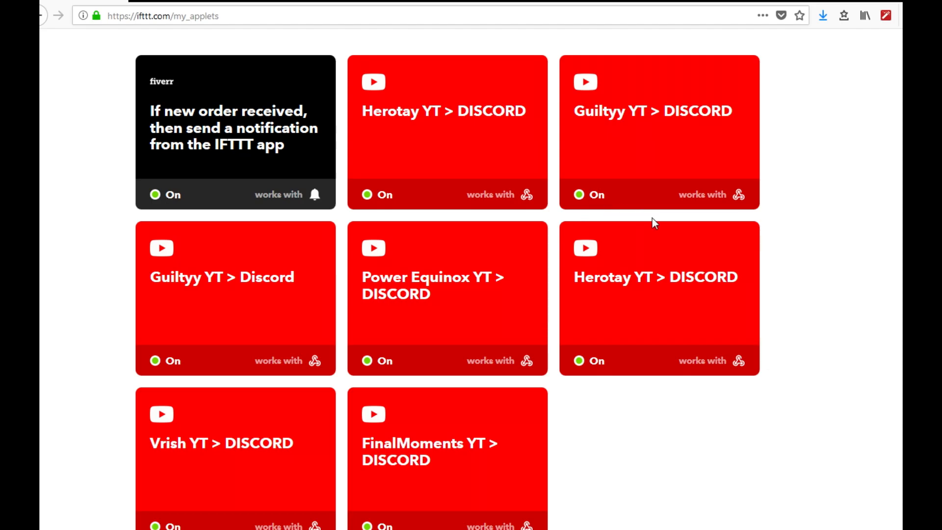
scroll(655, 215, up, 3)
scroll(599, 248, down, 4)
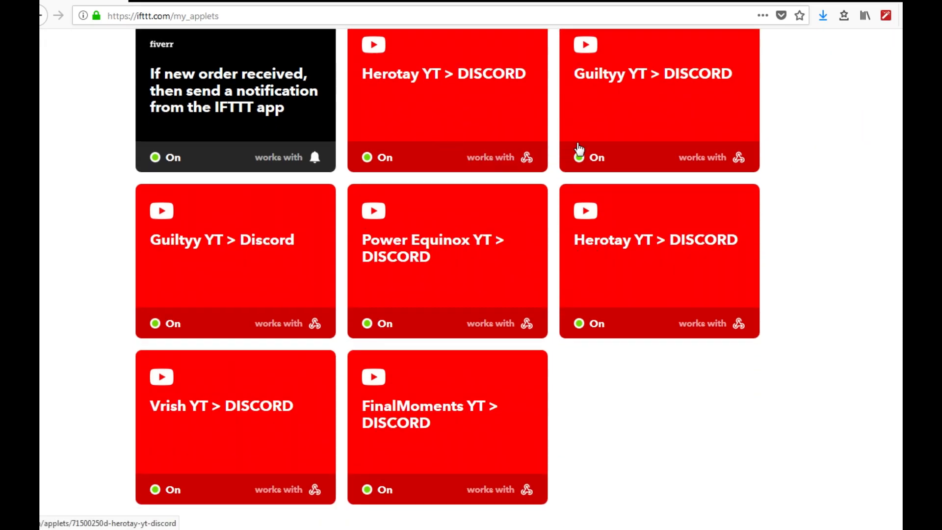
Step: Open the Guiltyy YT > DISCORD applet in a separate browser tab and open its configuration
click(648, 126)
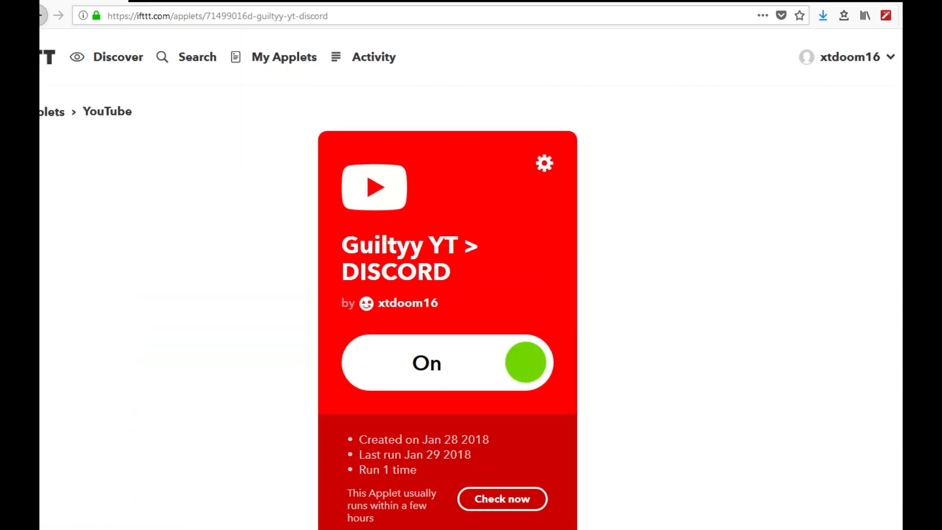
key(alt+Left)
click(709, 143)
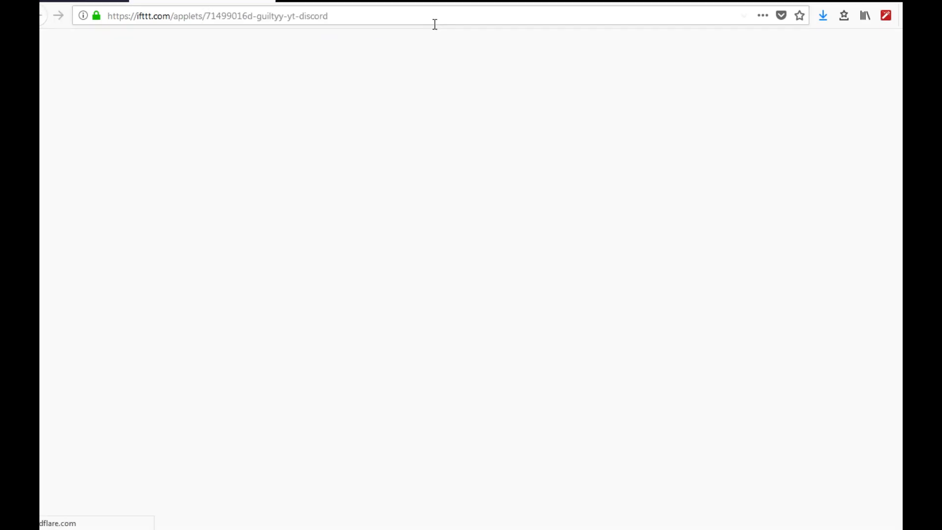
scroll(517, 254, down, 5)
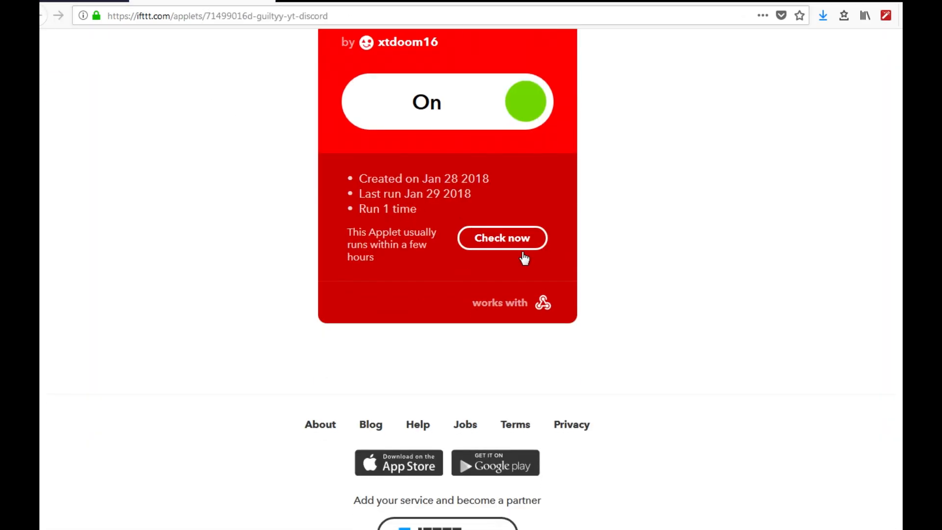
scroll(517, 253, up, 4)
click(543, 88)
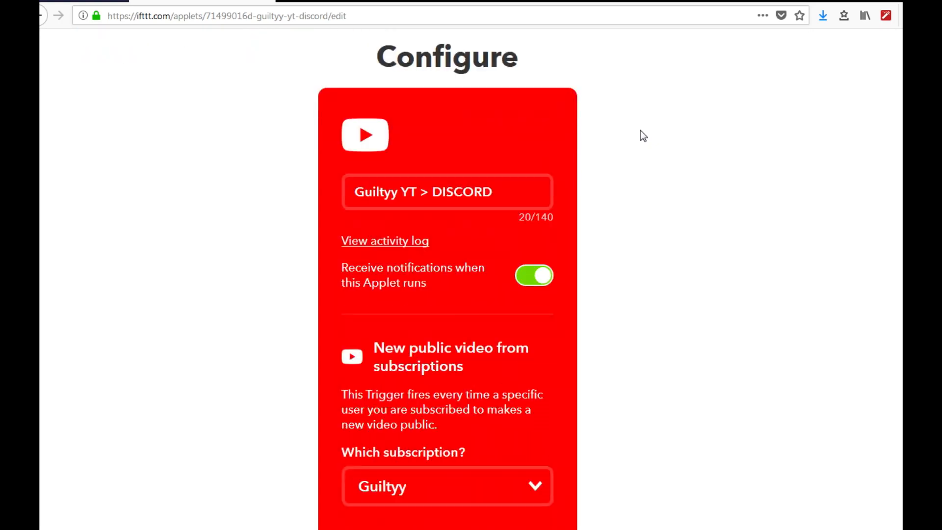
Step: Review the existing applet's web request settings, including the method, content type and JSON body text
scroll(643, 157, down, 15)
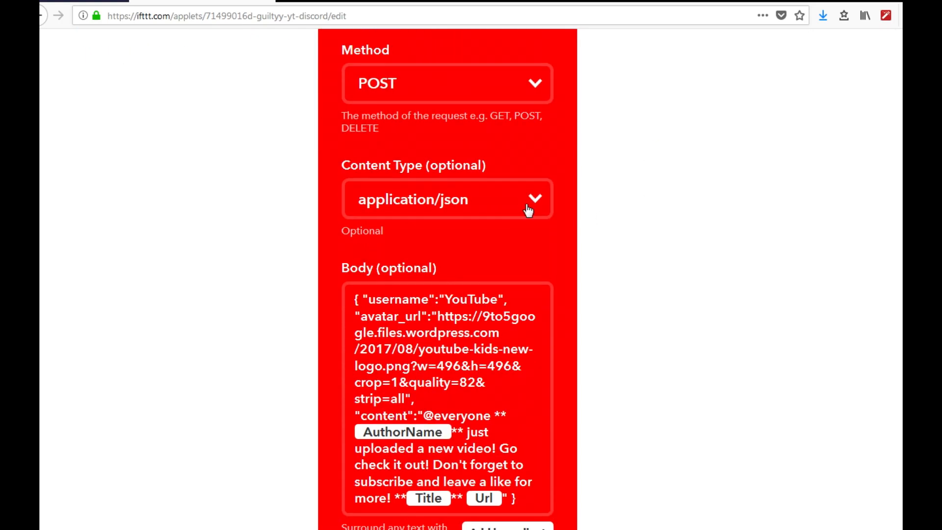
scroll(541, 219, down, 1)
scroll(543, 222, up, 1)
scroll(542, 218, down, 1)
drag(532, 432, 353, 222)
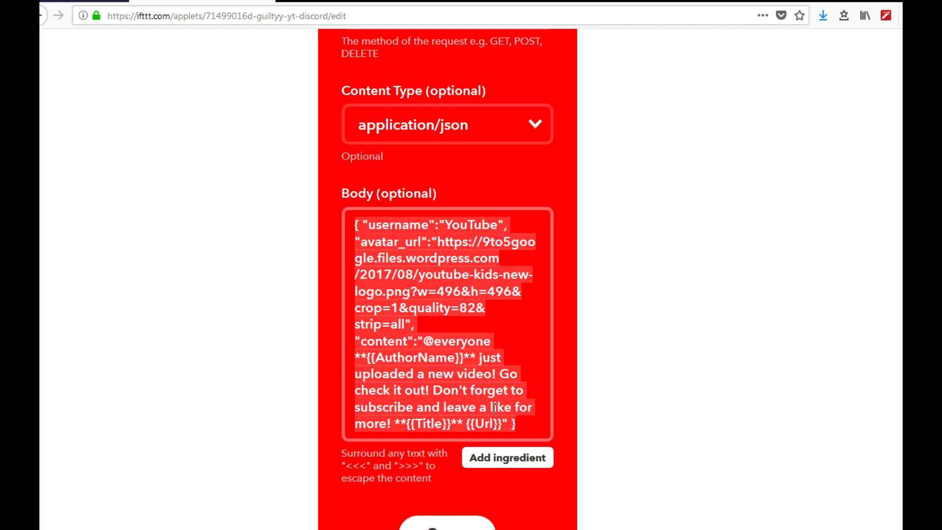
click(526, 429)
Step: Return to the list of own applets and start creating a new applet
key(alt+Left)
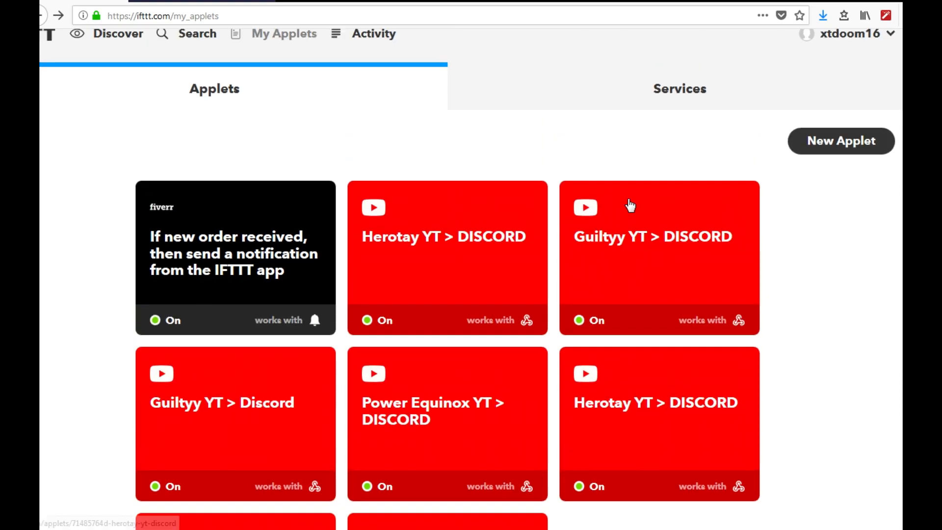
click(853, 167)
scroll(489, 248, down, 2)
scroll(476, 226, up, 2)
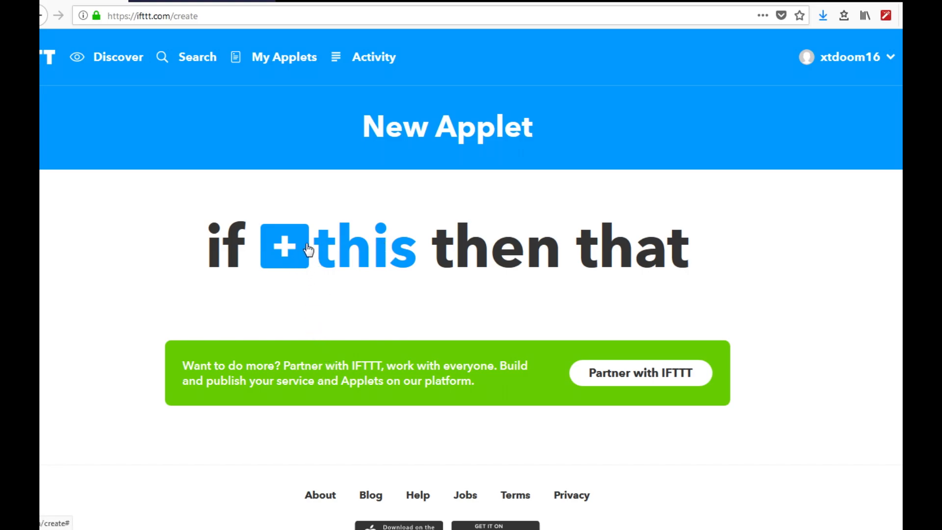
Step: Create a YouTube trigger for a new public video from subscriptions, using the Generzon - Minecraft & More subscription
click(304, 267)
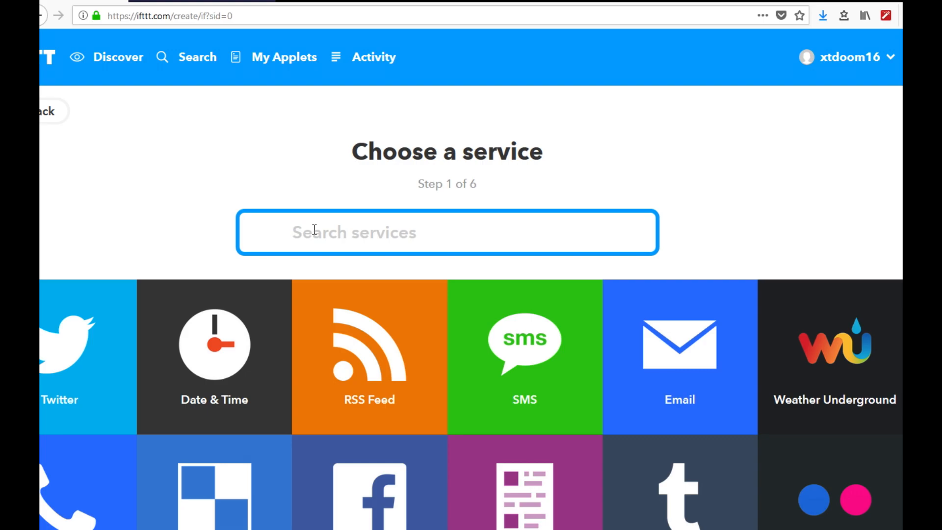
text(youtube)
click(447, 353)
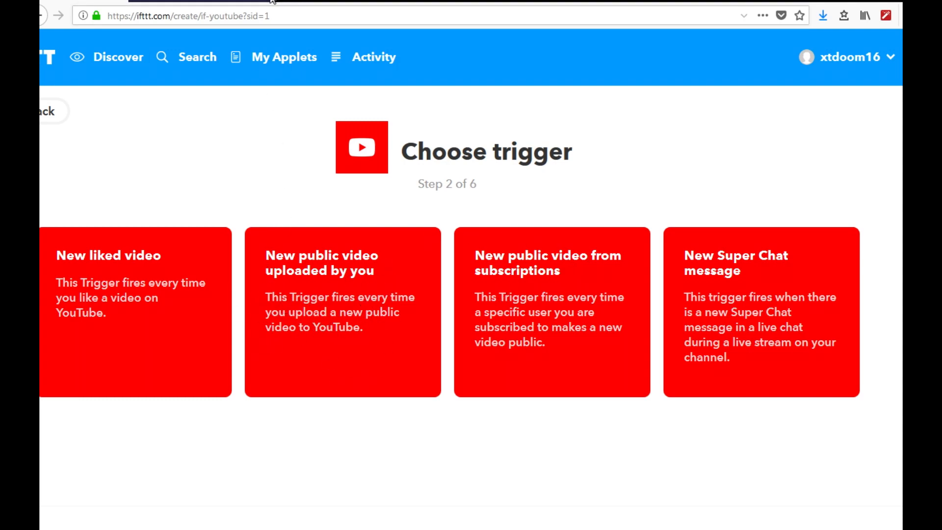
click(538, 277)
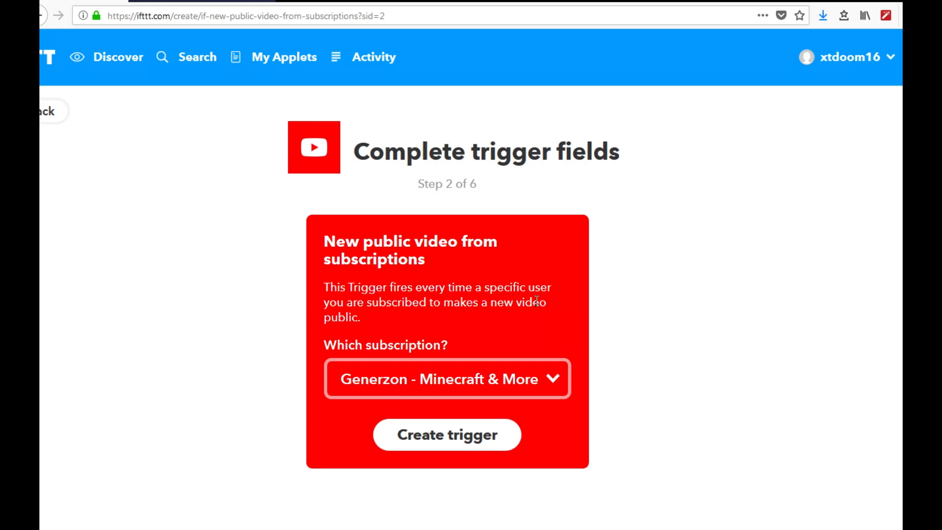
click(457, 434)
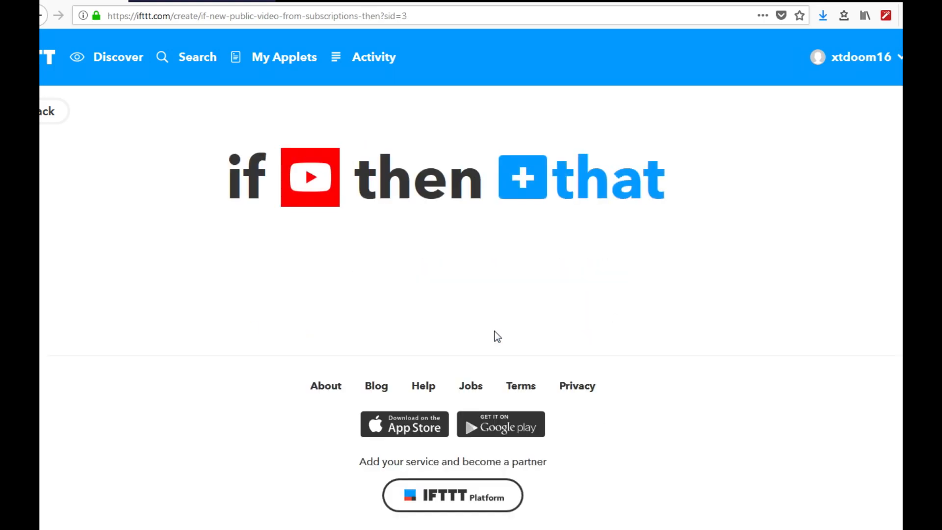
Step: Choose Webhooks as the action service and Make a web request as its action
click(599, 205)
click(47, 114)
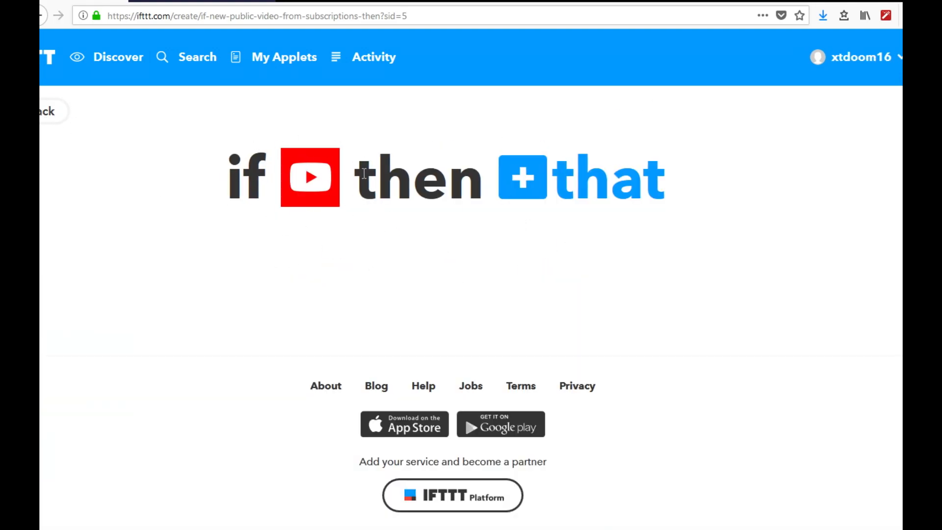
click(542, 179)
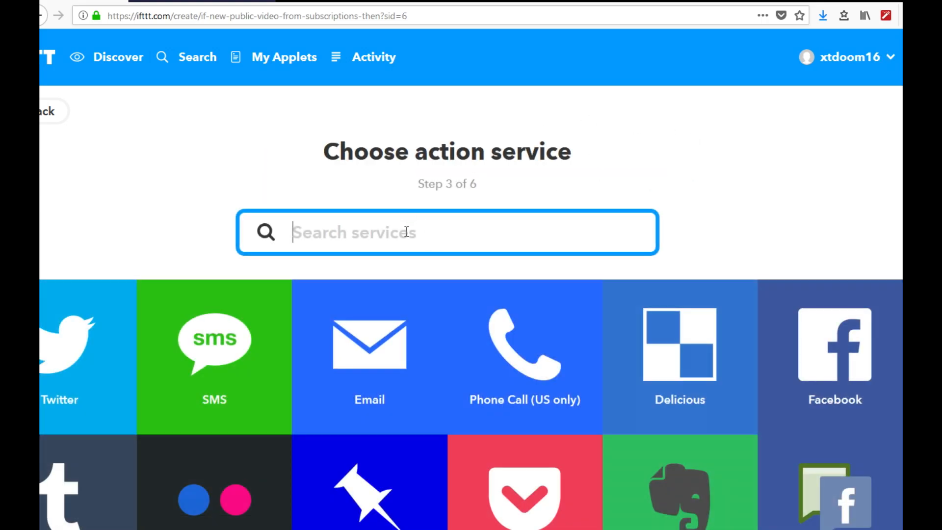
text(webhoo)
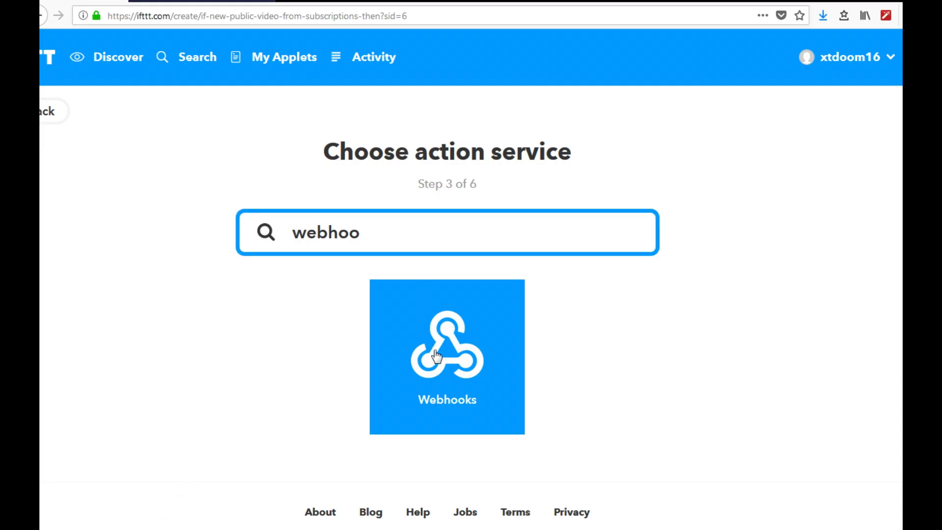
click(395, 348)
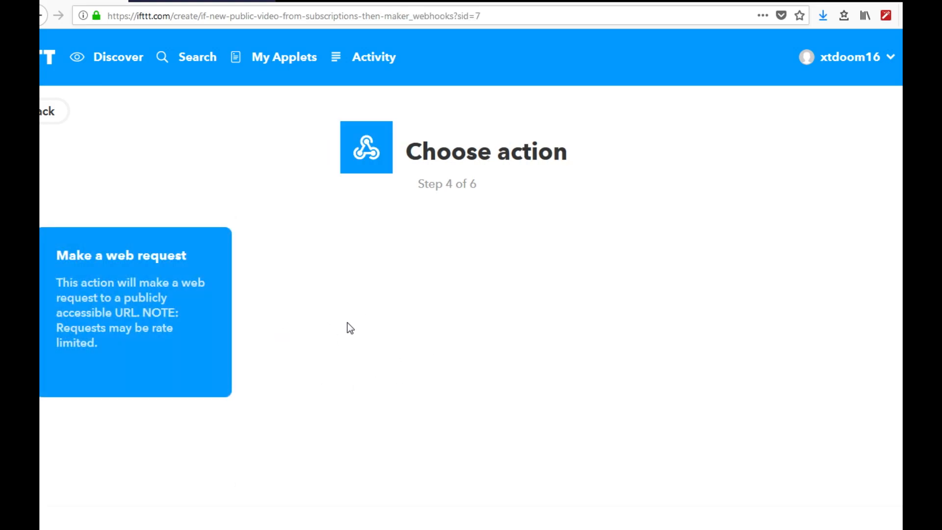
click(170, 307)
Step: Paste the copied Discord webhook URL as the web request's URL and set the method to POST
click(432, 264)
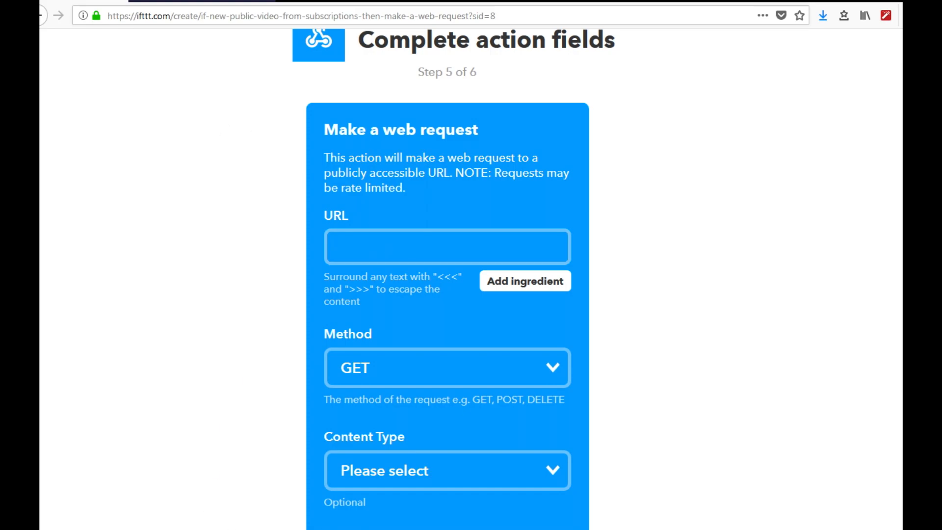
key(ctrl+v)
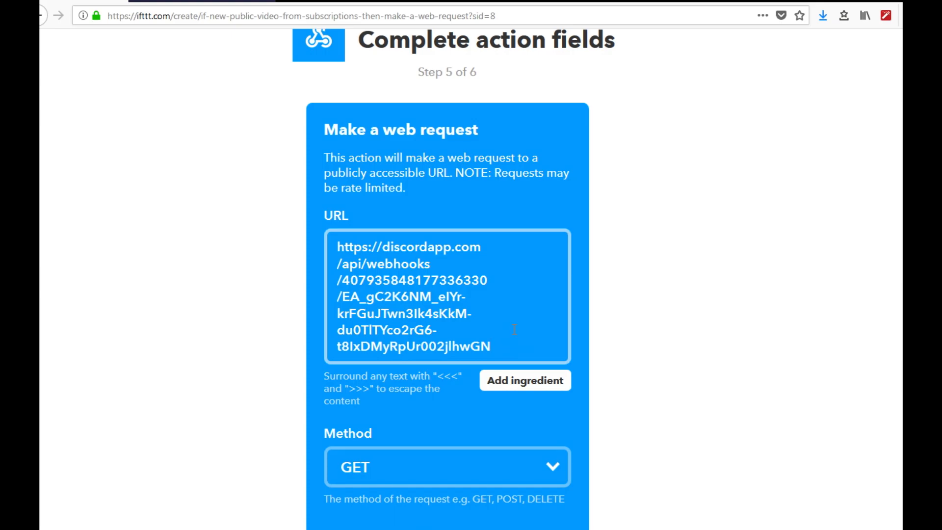
scroll(514, 329, down, 2)
click(446, 407)
click(362, 447)
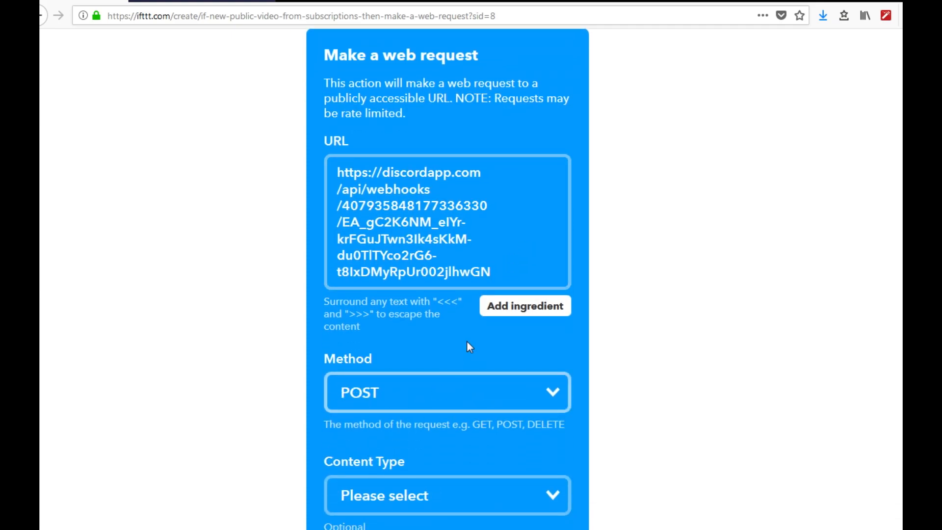
Step: Set the web request's content type to application/json
scroll(467, 346, down, 4)
click(382, 316)
click(494, 268)
Step: Copy the JSON body from the Guiltyy YT > DISCORD applet into the new web request's body and create the action
scroll(382, 390, down, 1)
click(381, 390)
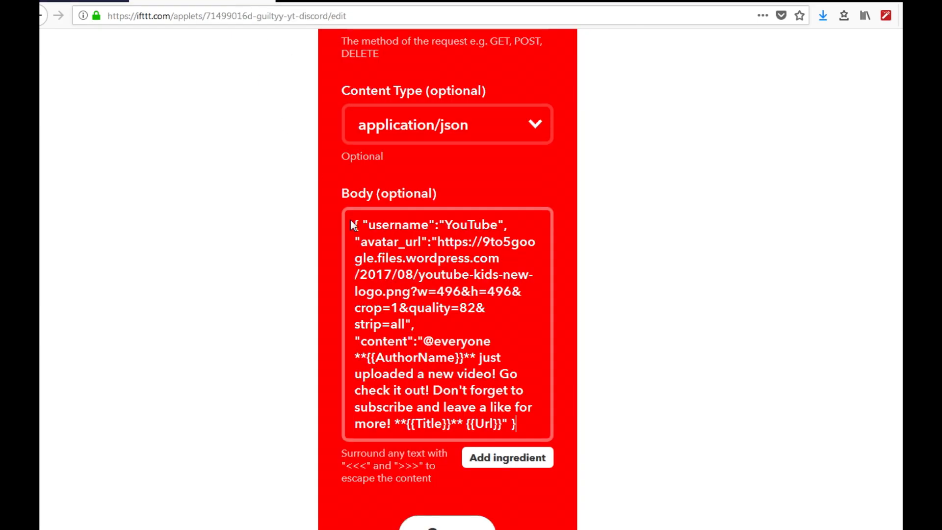
scroll(448, 294, down, 1)
drag(520, 388, 322, 168)
key(ctrl+c)
click(84, 1)
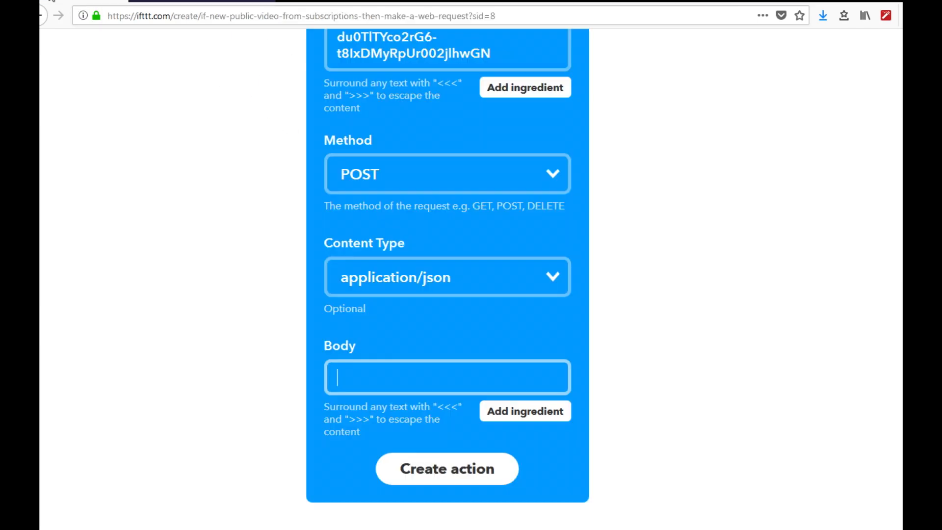
key(ctrl+v)
scroll(497, 288, down, 4)
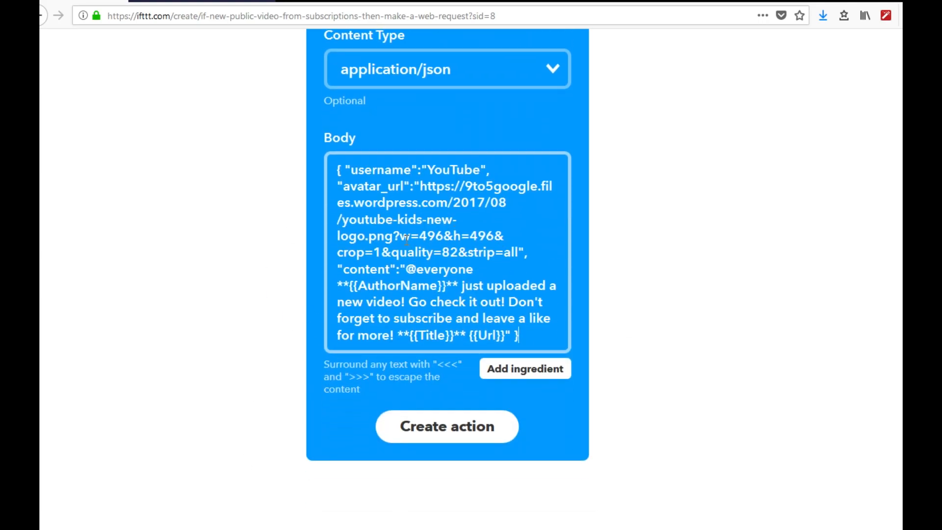
click(482, 434)
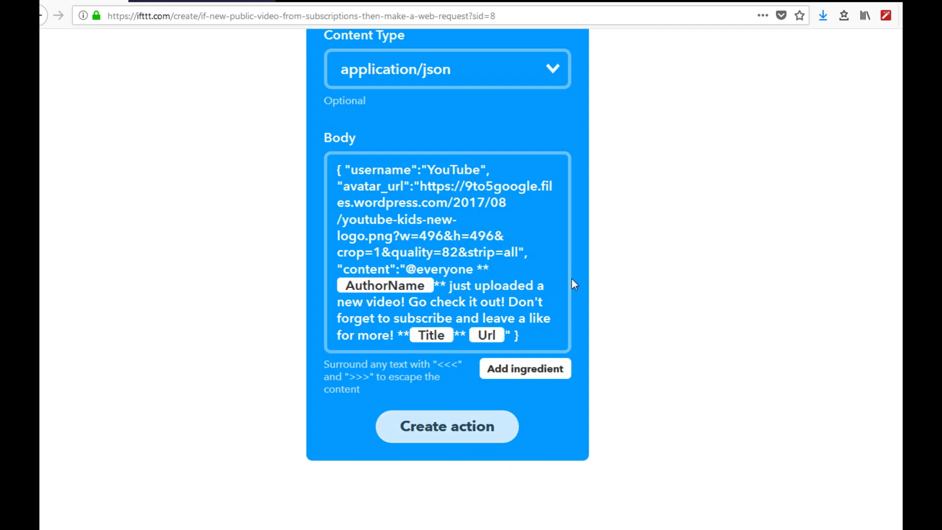
scroll(514, 278, up, 2)
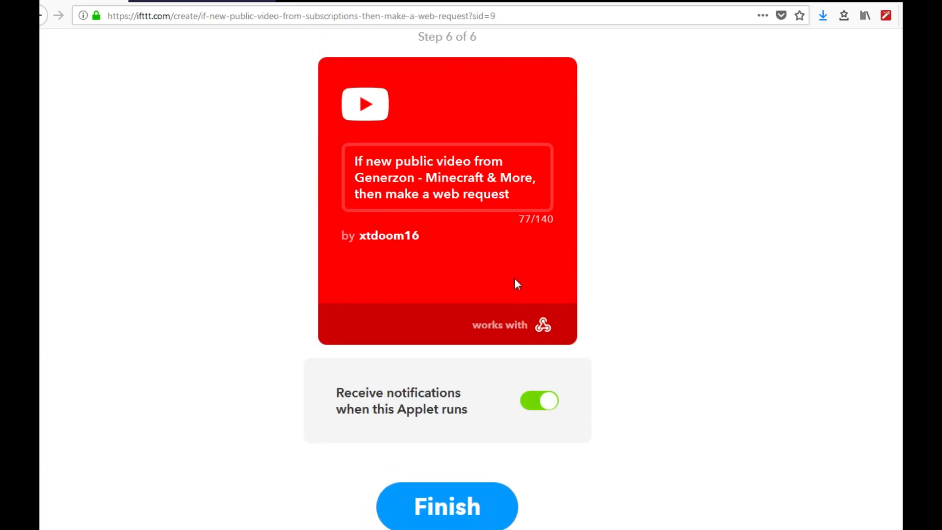
Step: Replace the new applet's title with Generzon YT > Discord
drag(516, 194, 143, 93)
text(Ge)
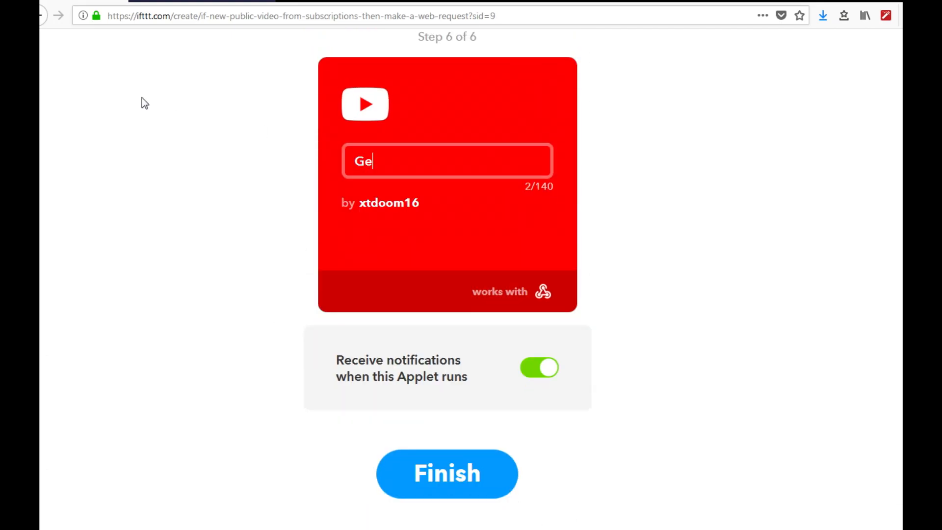
text(nerzon YT > Discord)
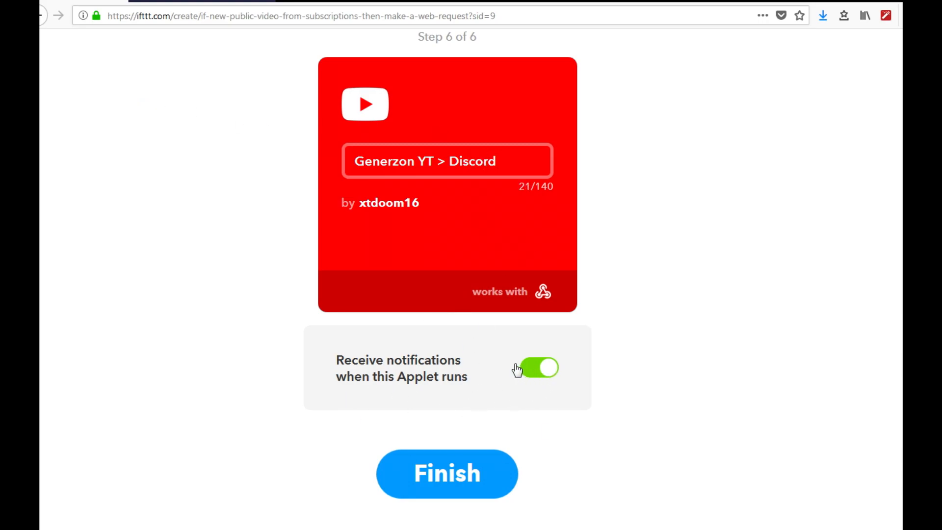
Step: Turn off notifications for when the applet runs and finish creating the applet
click(545, 374)
click(536, 363)
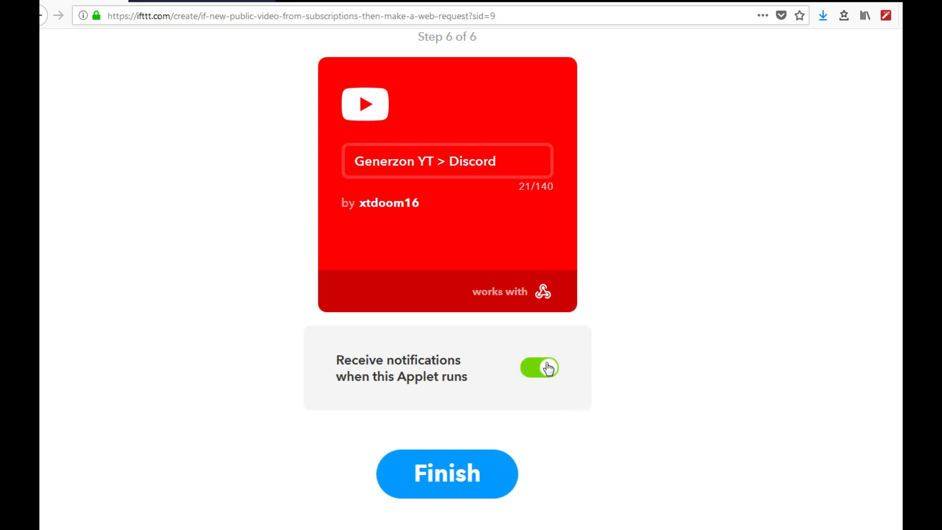
click(554, 373)
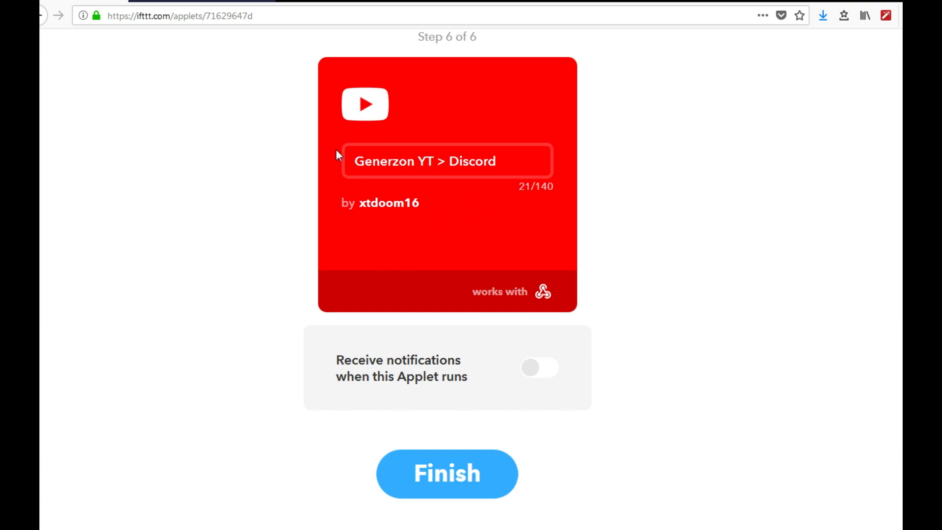
Step: Run an immediate check of the new Generzon YT > Discord applet
scroll(490, 294, down, 2)
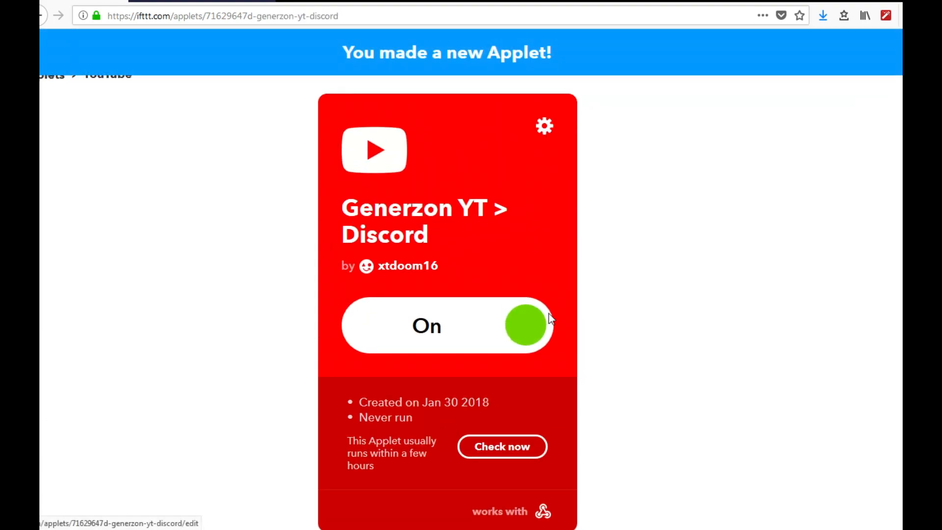
scroll(511, 413, down, 2)
click(515, 383)
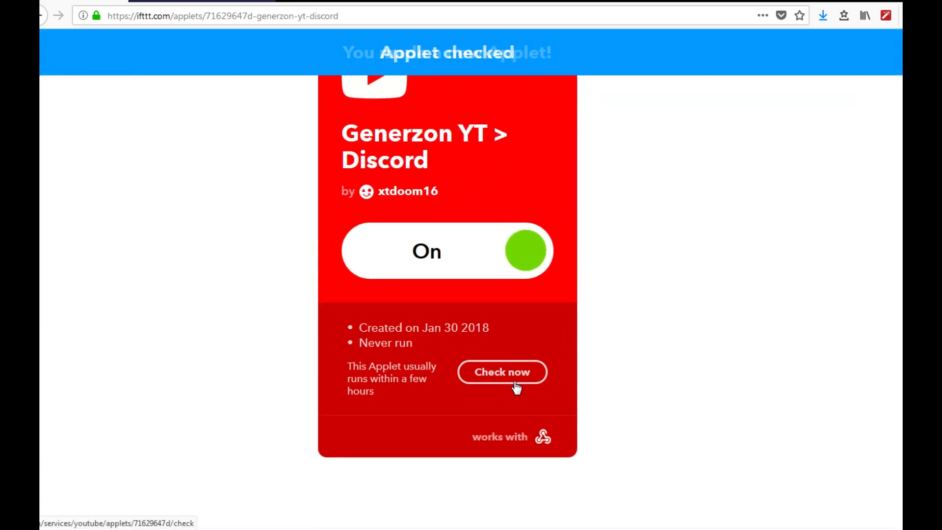
Step: Open the Generzon YT > Discord applet's configuration and review its subscription trigger and web request settings
scroll(567, 166, up, 2)
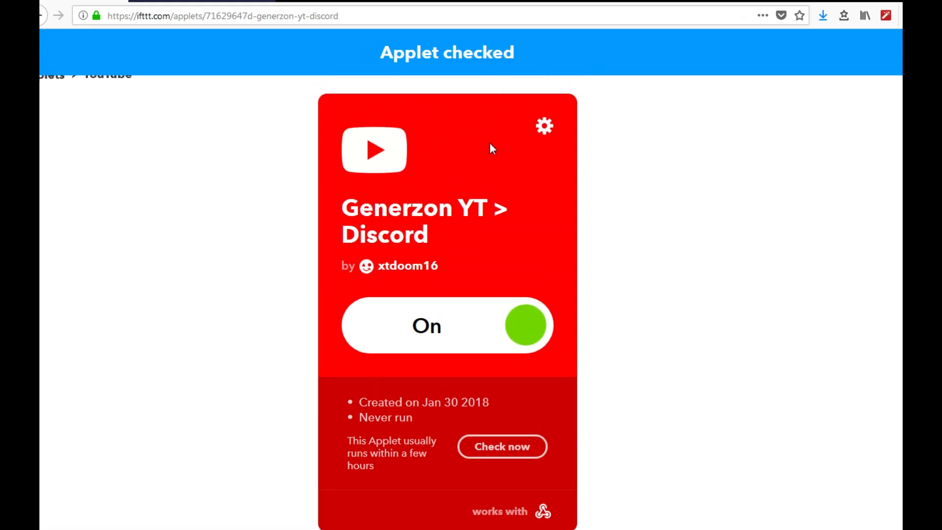
click(556, 123)
scroll(557, 299, down, 5)
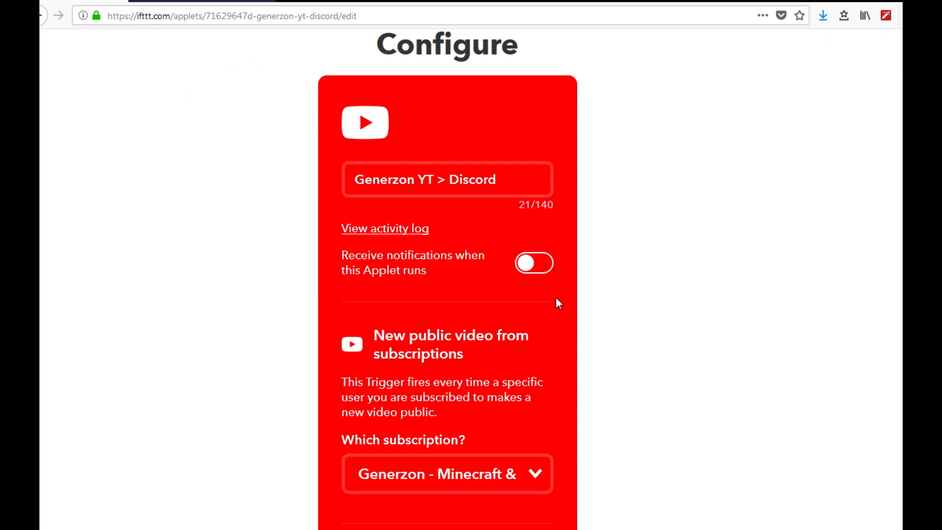
scroll(603, 280, down, 10)
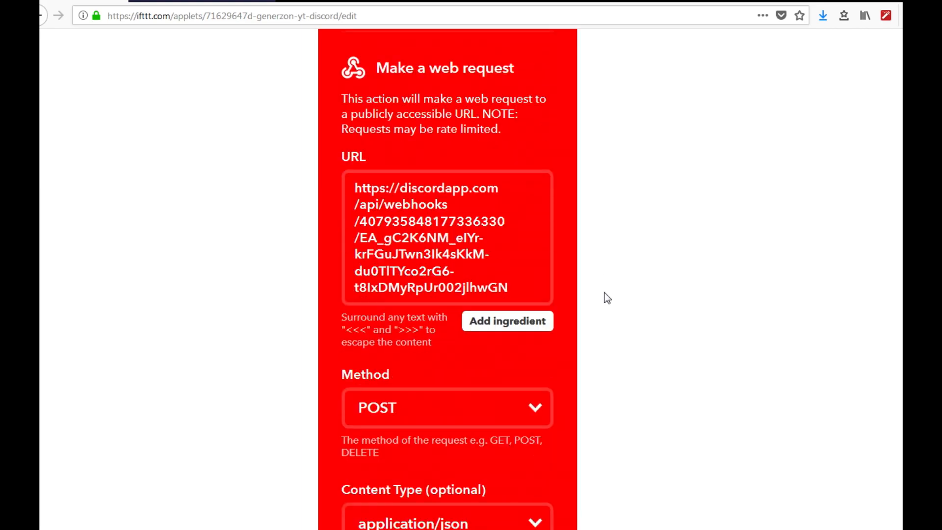
scroll(591, 248, up, 10)
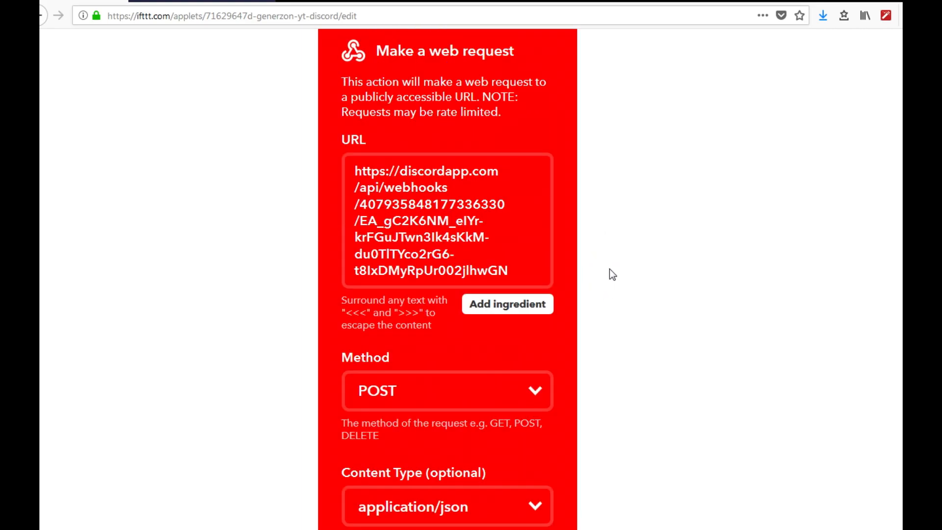
scroll(592, 308, up, 3)
scroll(593, 309, down, 7)
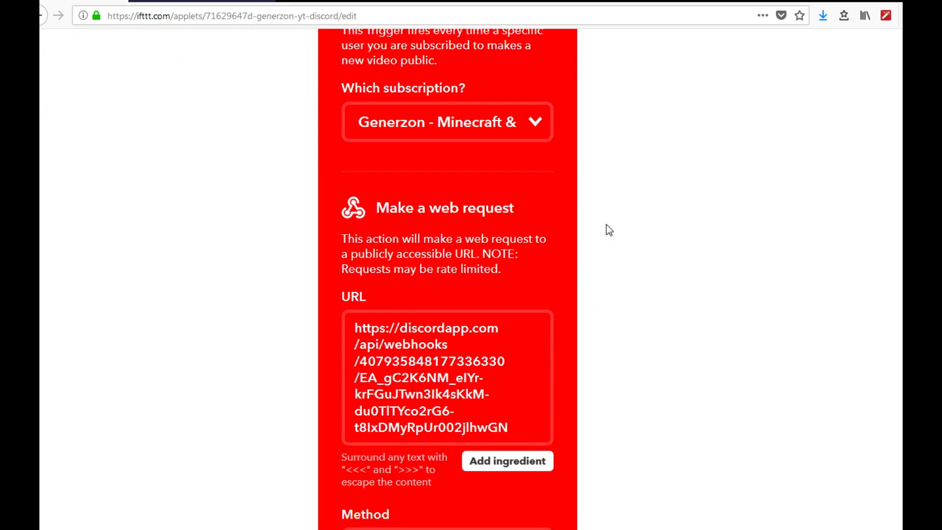
scroll(569, 309, down, 15)
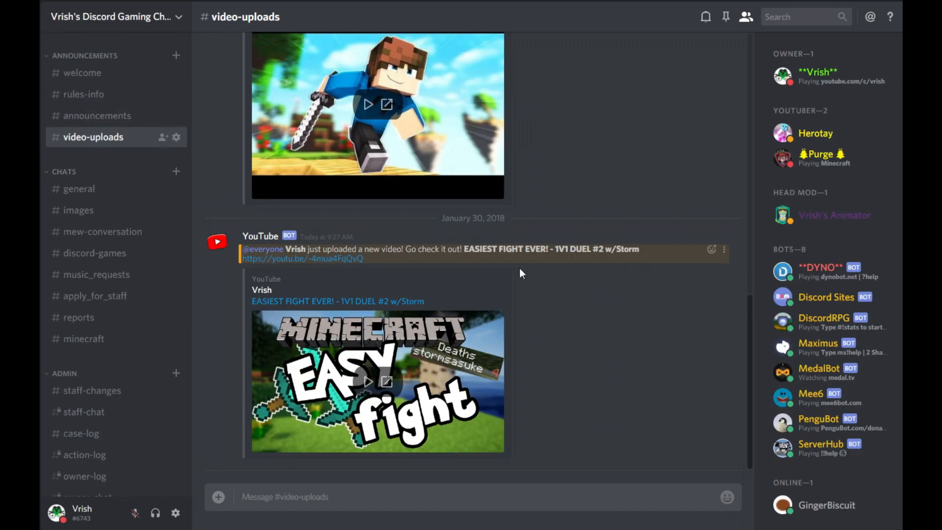
Step: Switch to Discord and examine the latest upload announcement in video-uploads, briefly playing and pausing its embedded video
drag(404, 260, 249, 247)
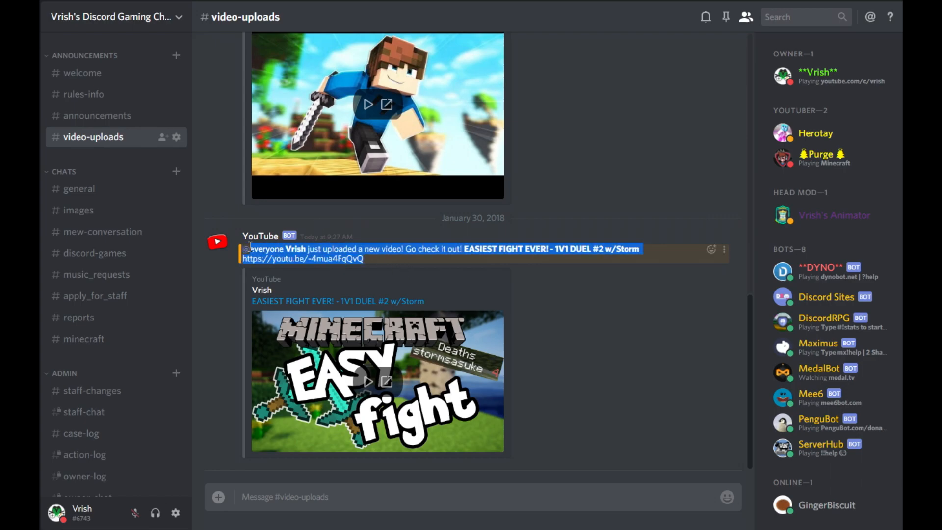
click(357, 264)
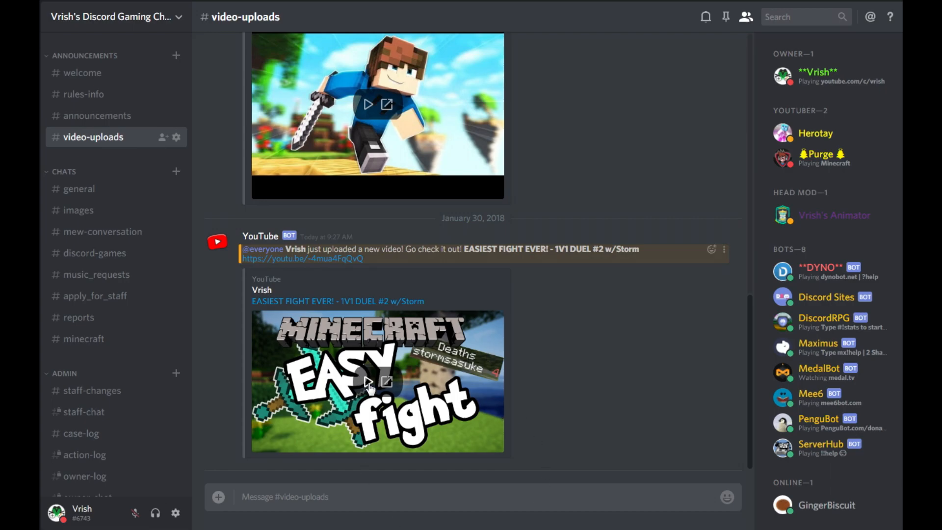
click(368, 383)
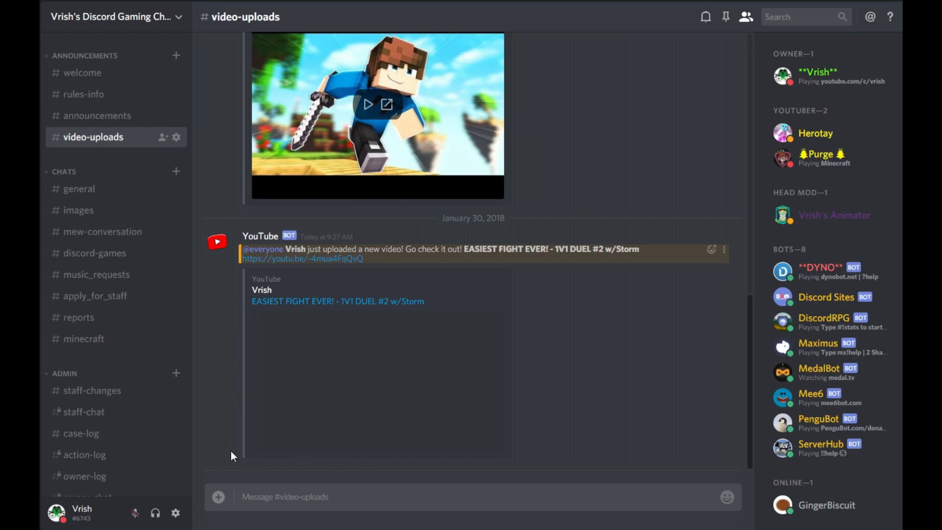
click(470, 353)
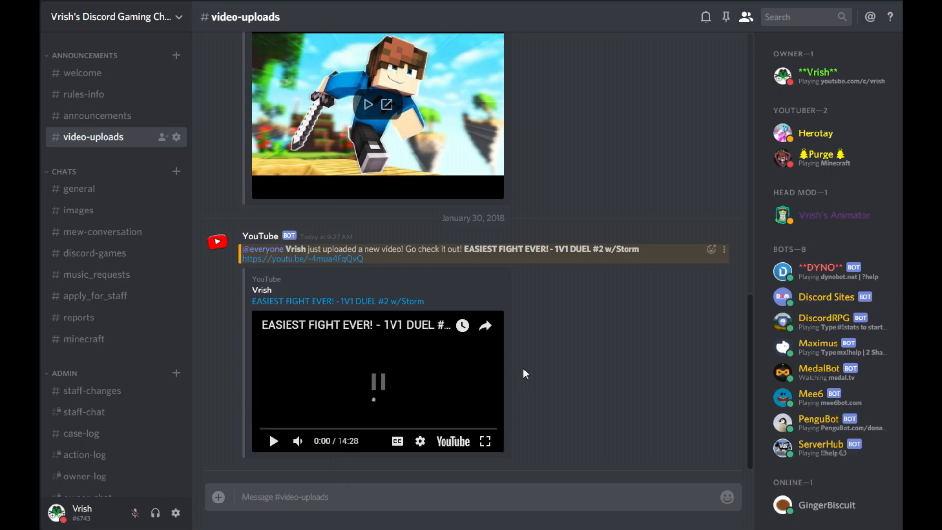
Step: Copy the Discord server's invite link and close the invitation
click(123, 13)
click(148, 57)
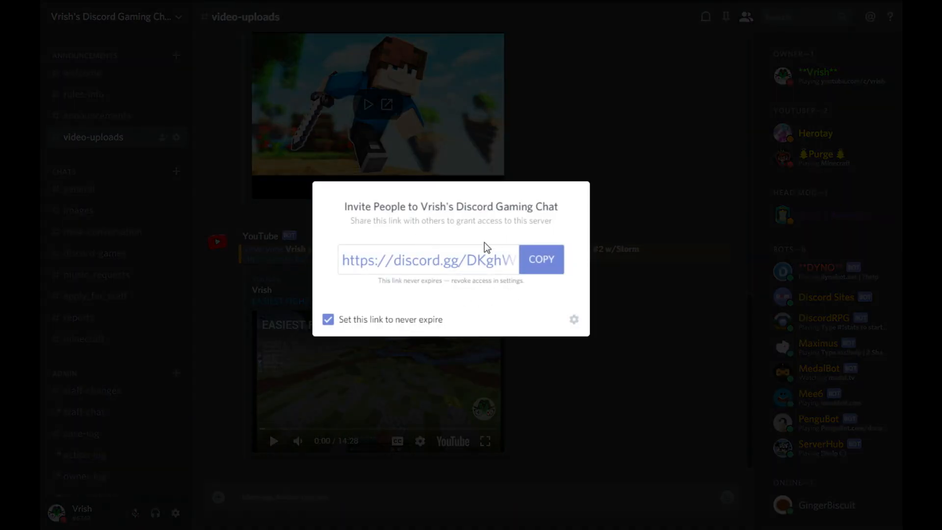
click(540, 259)
click(524, 174)
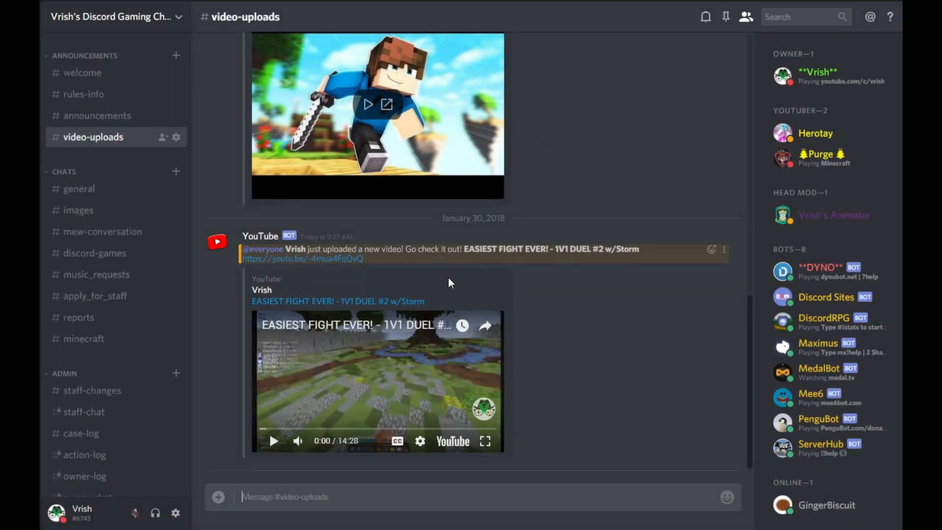
Step: Bring up the server's invite link again, look through its link settings, and select the link text
click(158, 15)
click(139, 57)
click(397, 260)
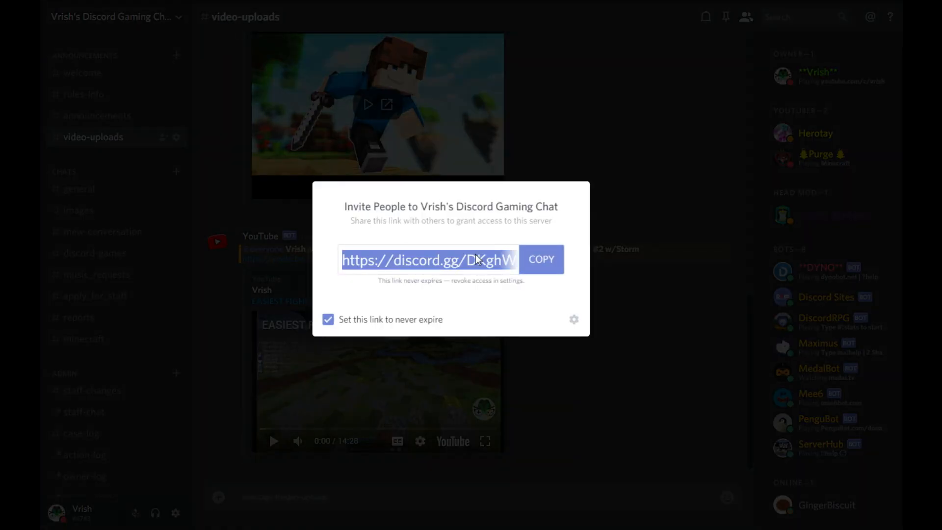
click(573, 320)
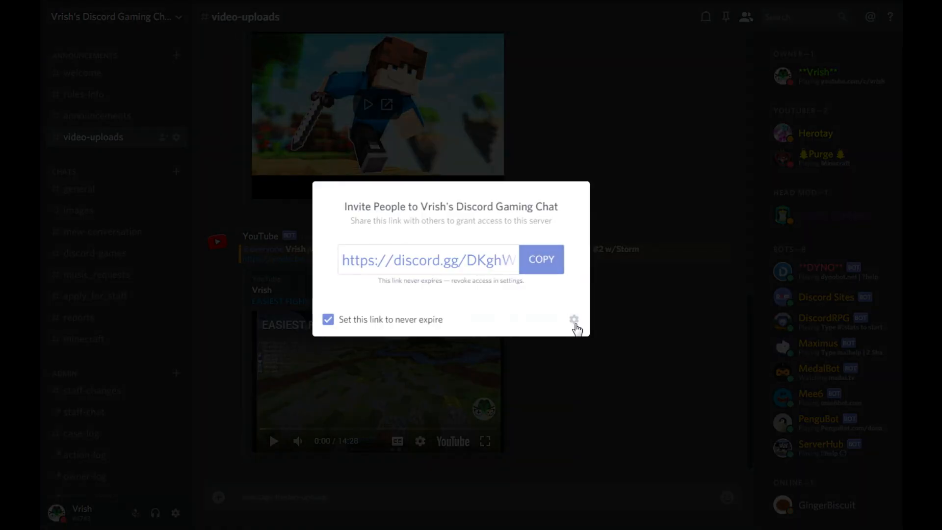
click(524, 225)
click(533, 245)
click(444, 313)
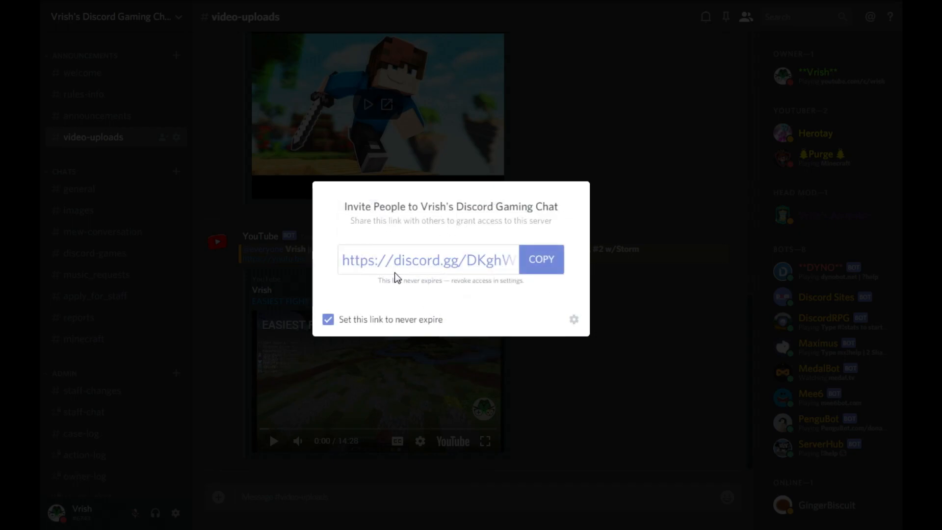
click(488, 265)
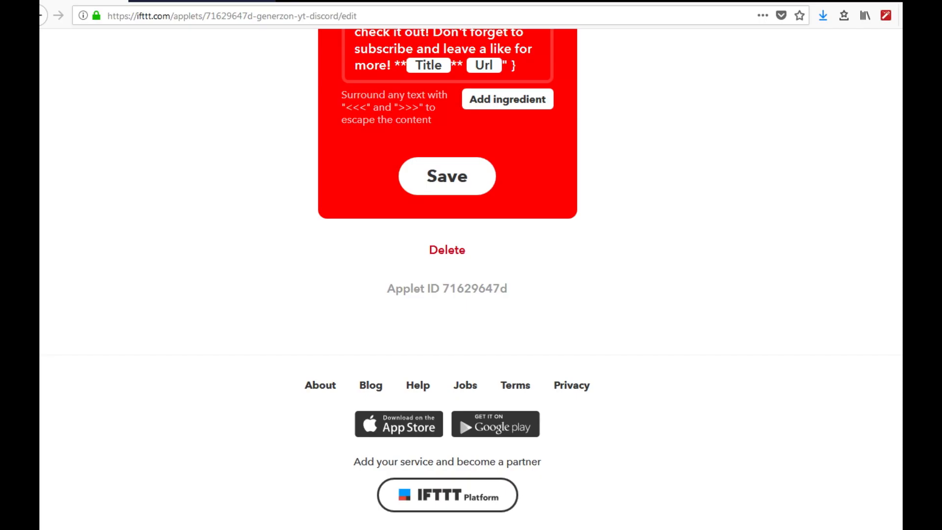
Step: Switch to the browser, open the copied invite link in a new tab to view the invitation page, and leave it
key(ctrl+t)
key(ctrl+v)
key(Return)
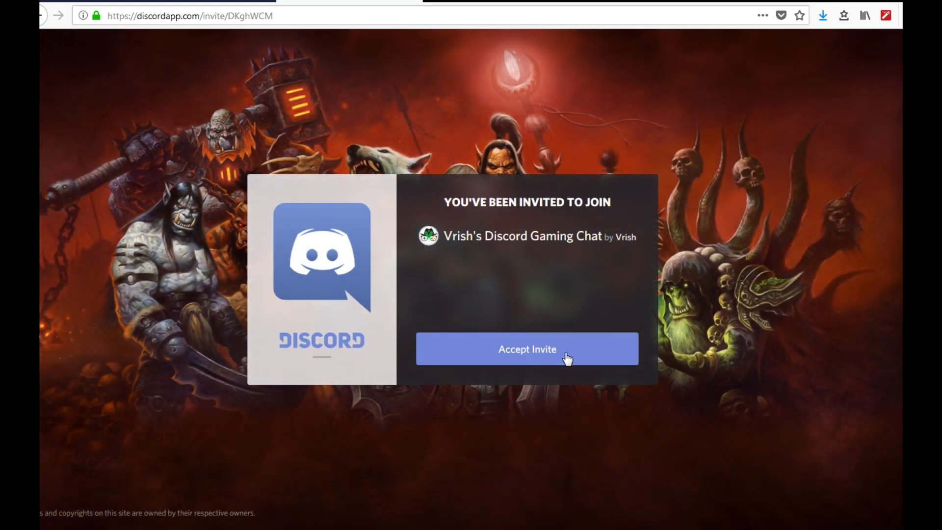
click(417, 0)
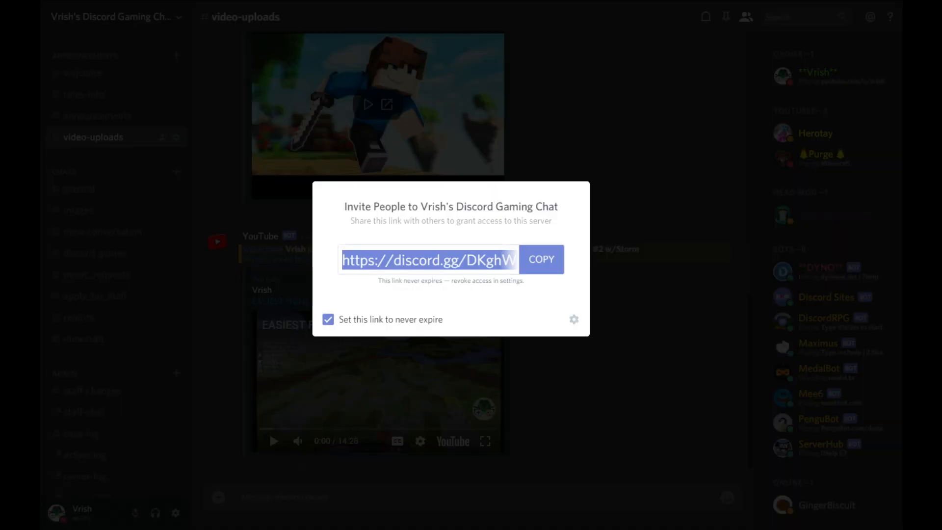